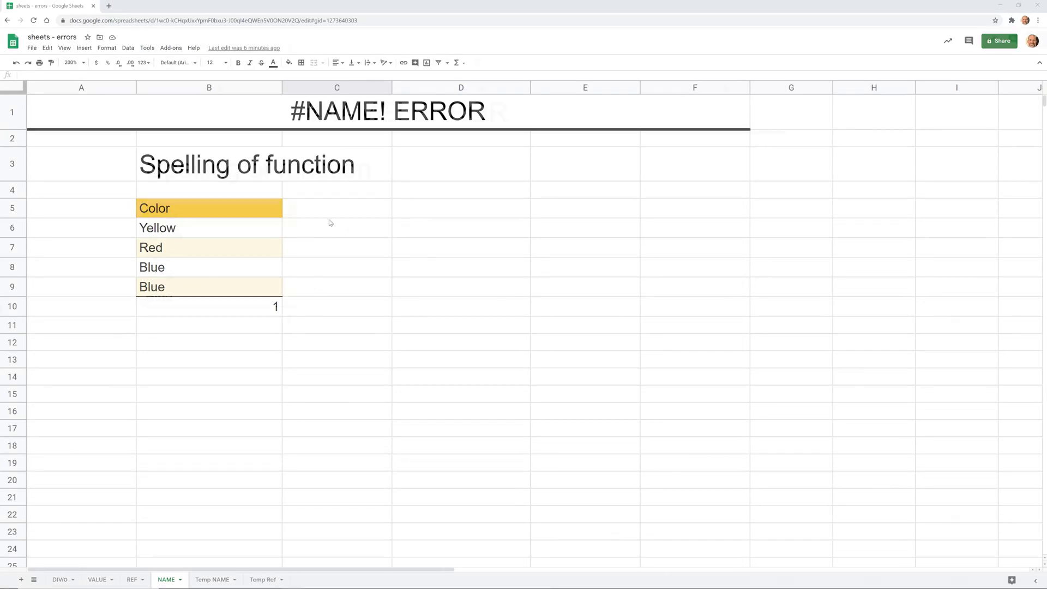
Change B10's COUNTIF function name to the misspelled COUNN, producing #NAME?
{"action": "left_click", "coordinate": [516, 146]}
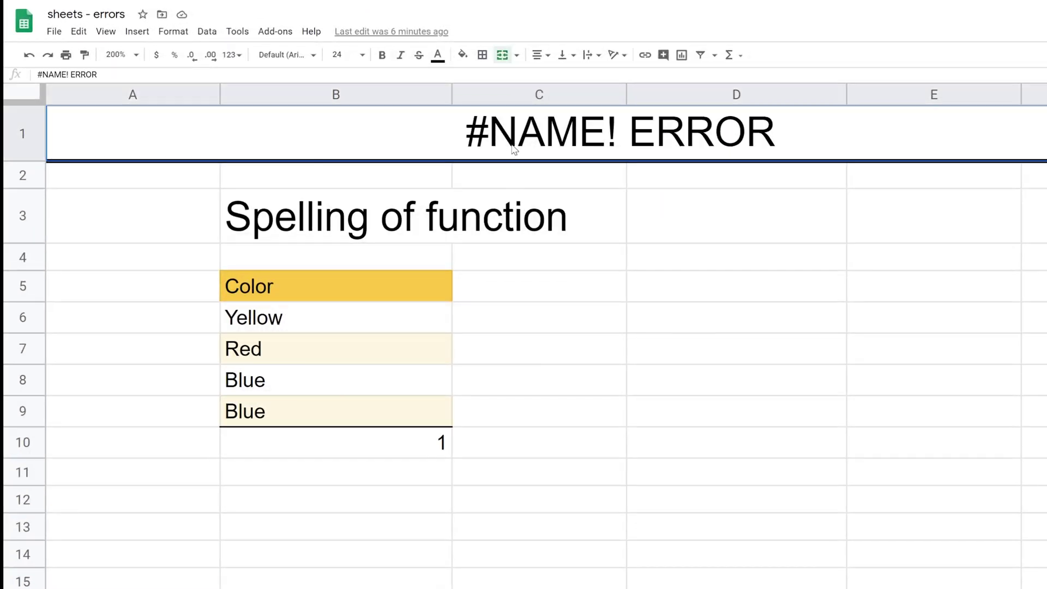
{"action": "left_click", "coordinate": [434, 441]}
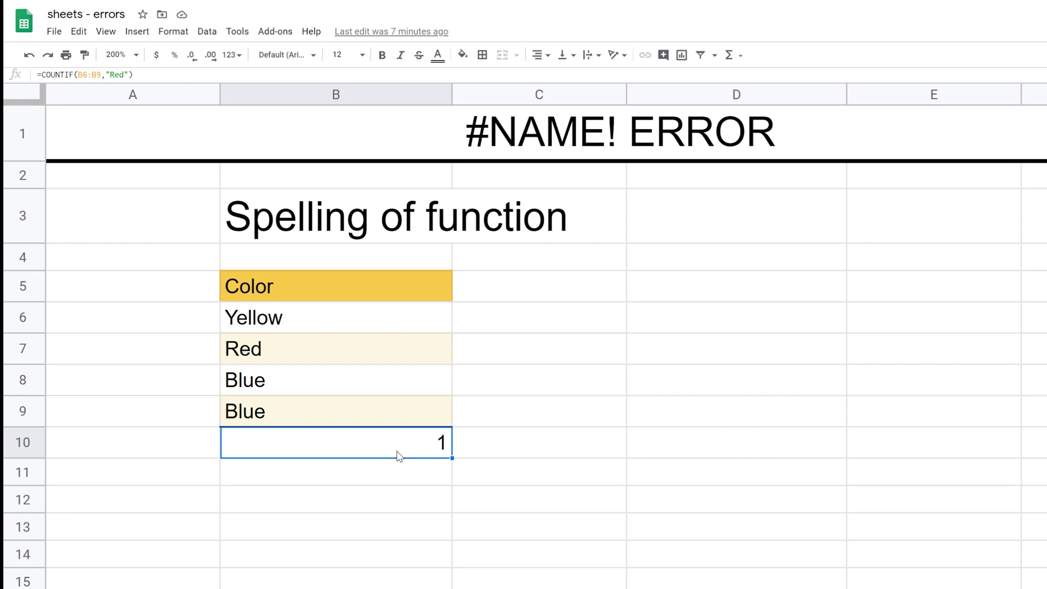
{"action": "double_click", "coordinate": [400, 456]}
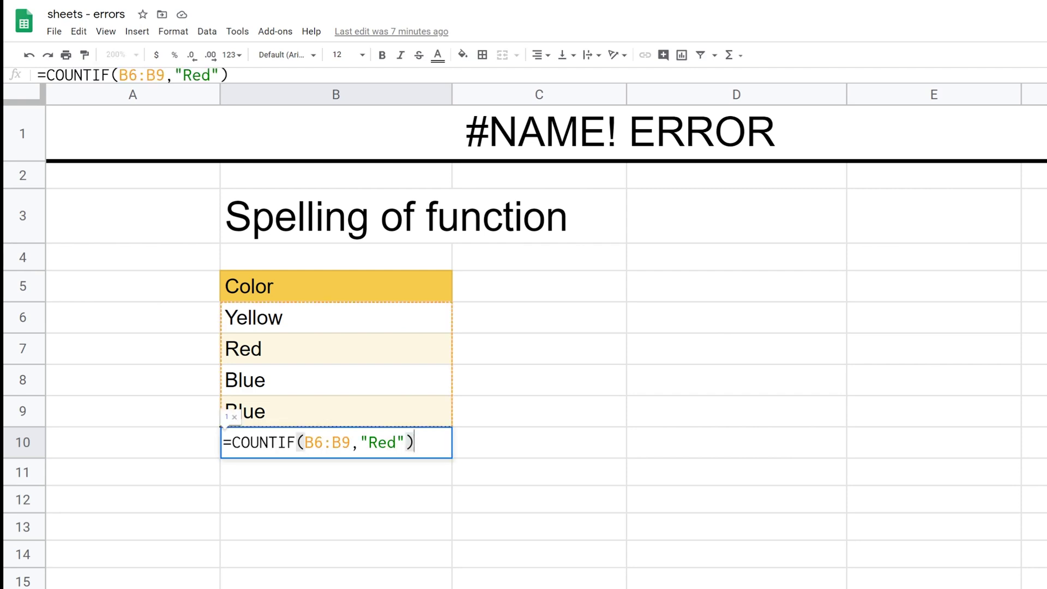
{"action": "left_click", "coordinate": [295, 442]}
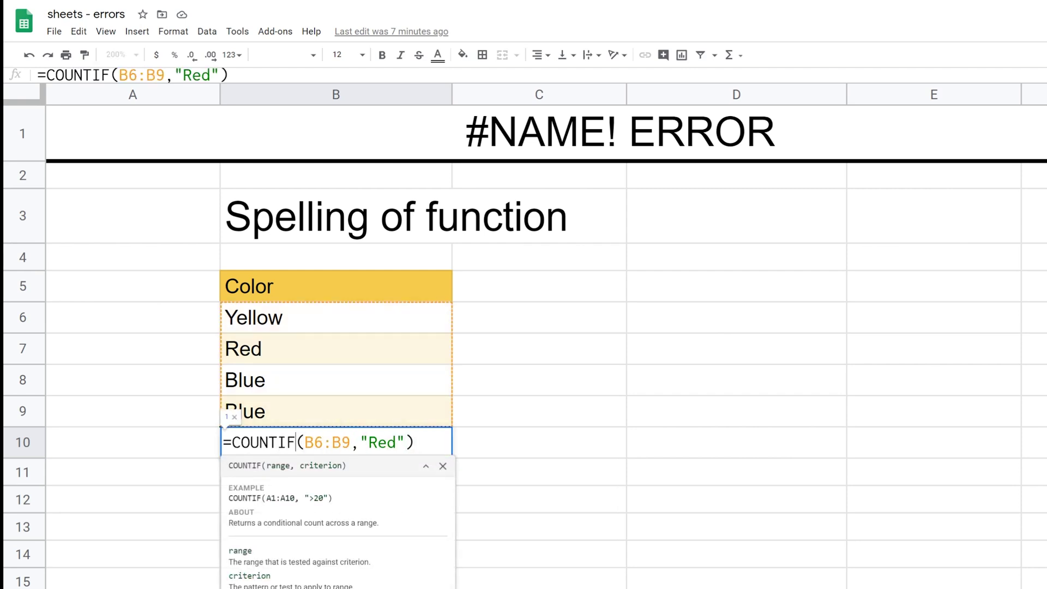
{"action": "key", "text": "shift+Left"}
{"action": "key", "text": "shift+Left"}
{"action": "key", "text": "shift+Left"}
{"action": "key", "text": "shift+Left"}
{"action": "key", "text": "shift+Left"}
{"action": "key", "text": "shift+Left"}
{"action": "key", "text": "shift+Left"}
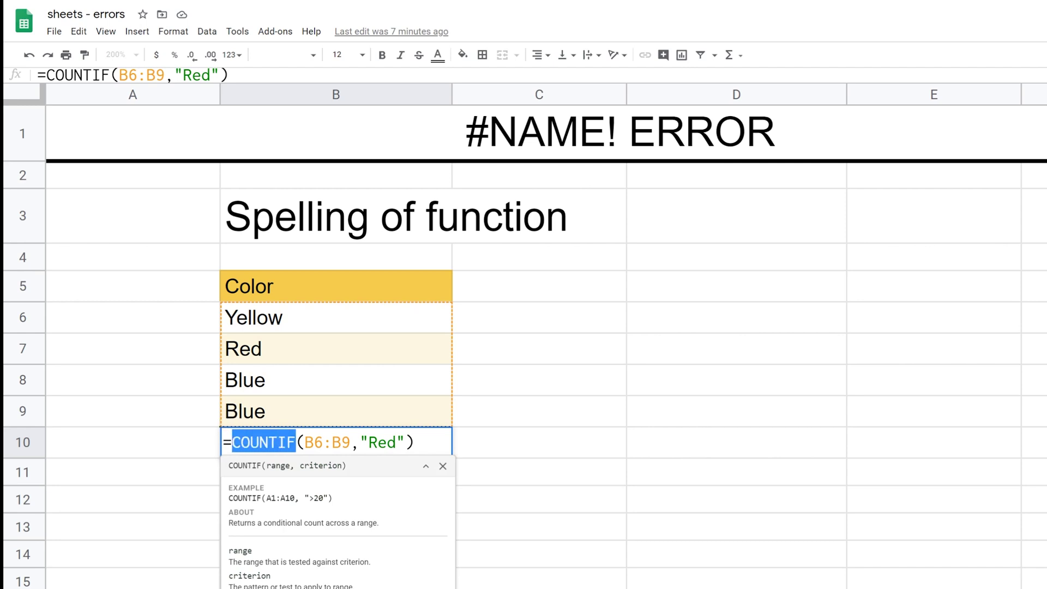
{"action": "type", "text": "C"}
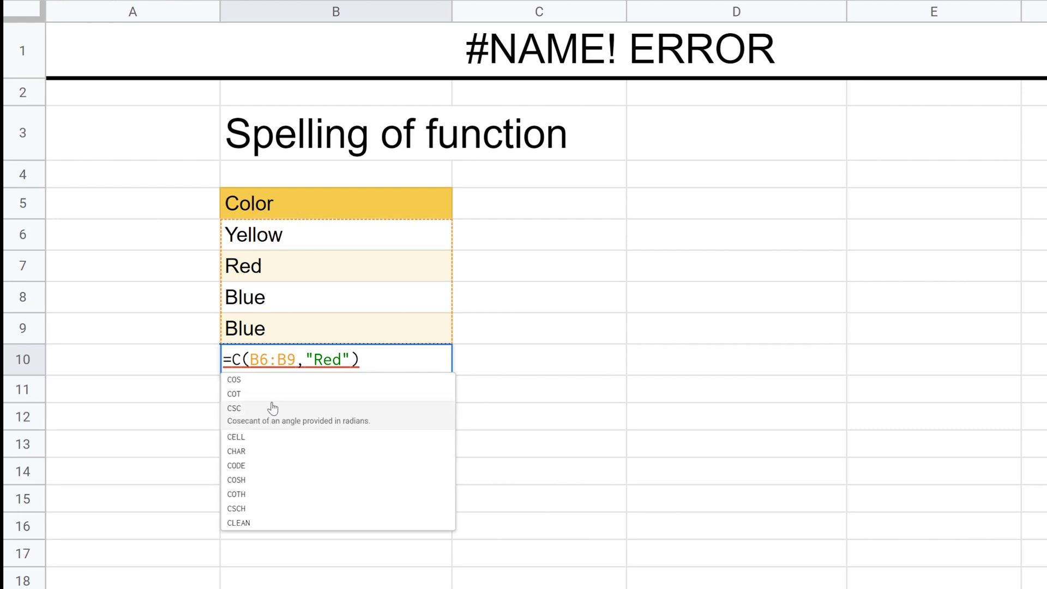
{"action": "type", "text": "OU"}
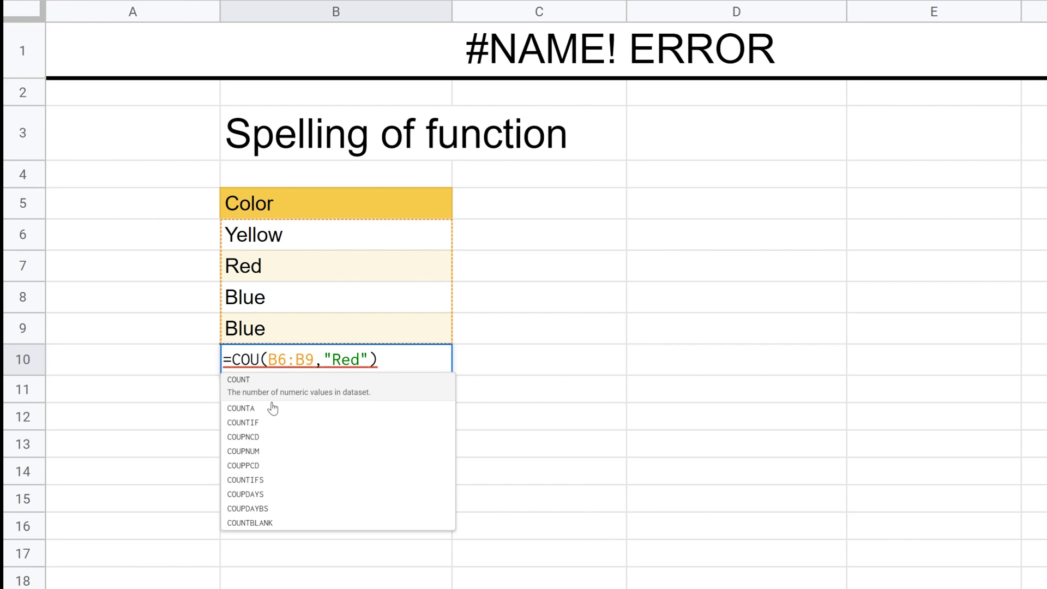
{"action": "type", "text": "U"}
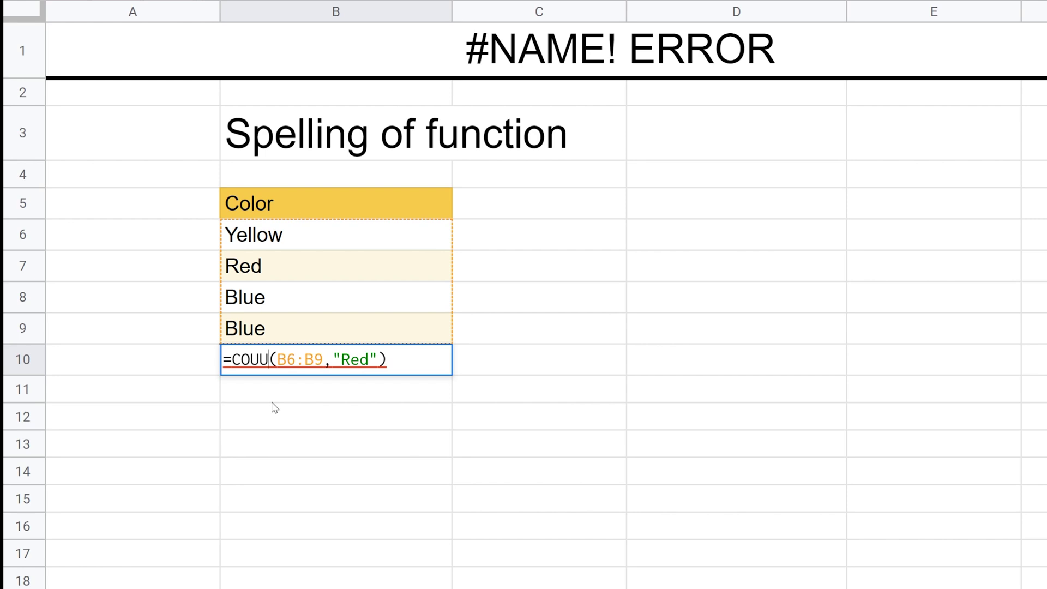
{"action": "key", "text": "BackSpace"}
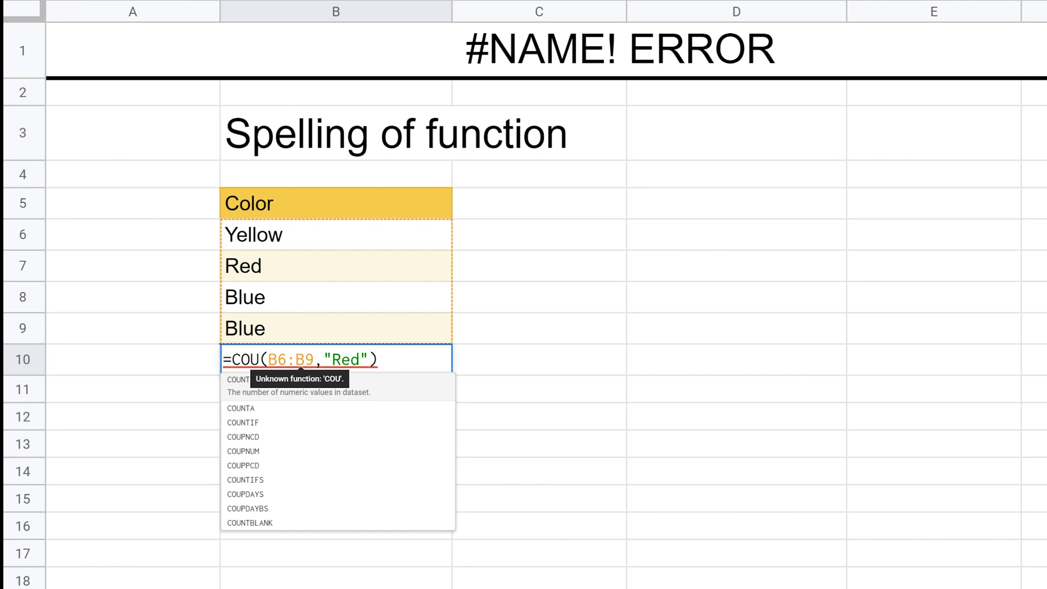
{"action": "type", "text": "NN"}
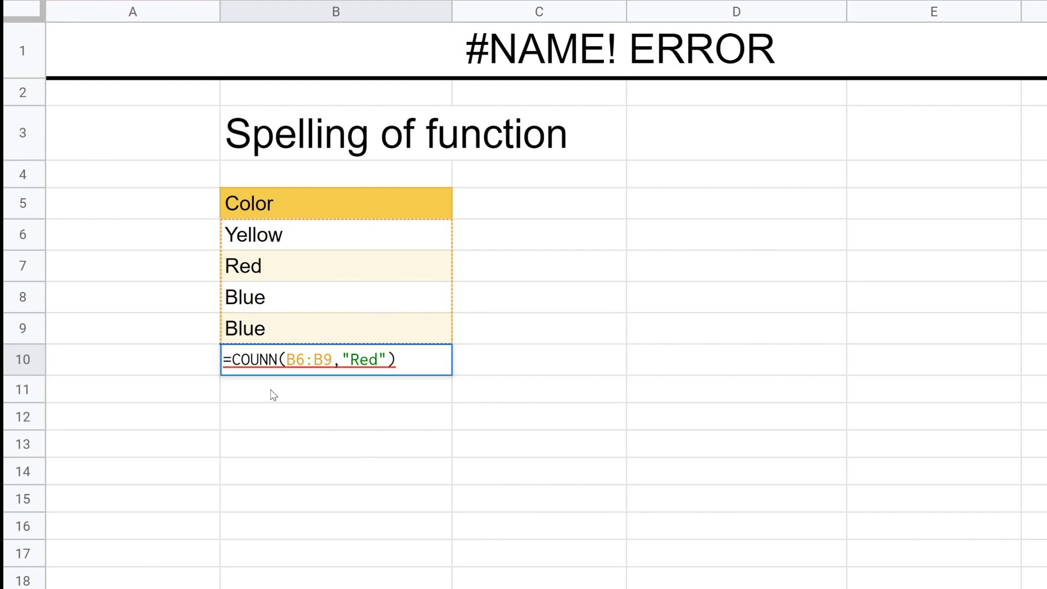
{"action": "key", "text": "Return"}
Correct B10's COUNN back to COUNTIF so the count of Red shows 1.
{"action": "left_click", "coordinate": [332, 369]}
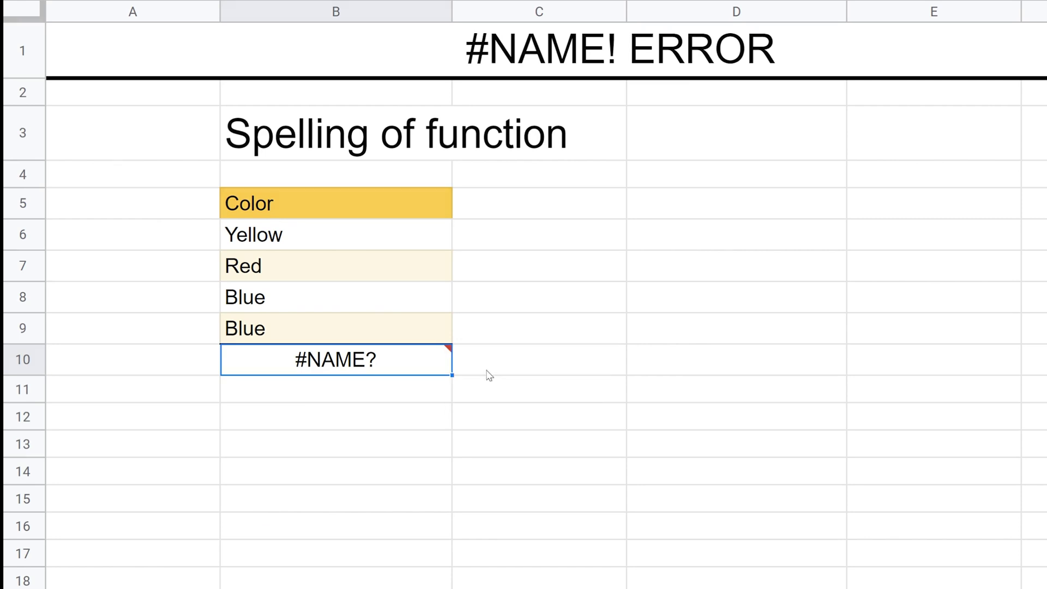
{"action": "left_click", "coordinate": [284, 397]}
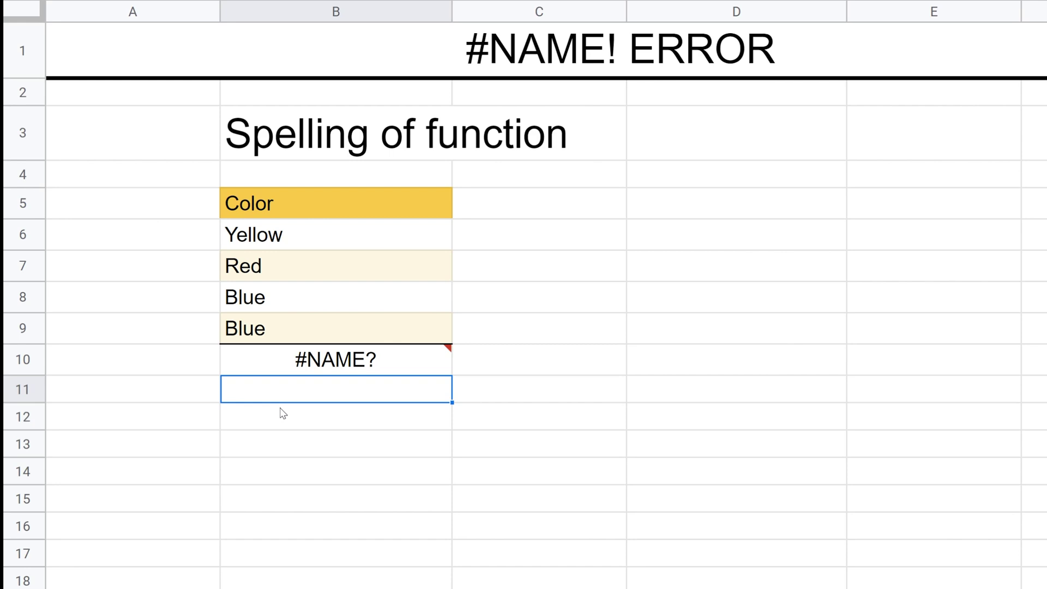
{"action": "key", "text": "Up"}
{"action": "key", "text": "Return"}
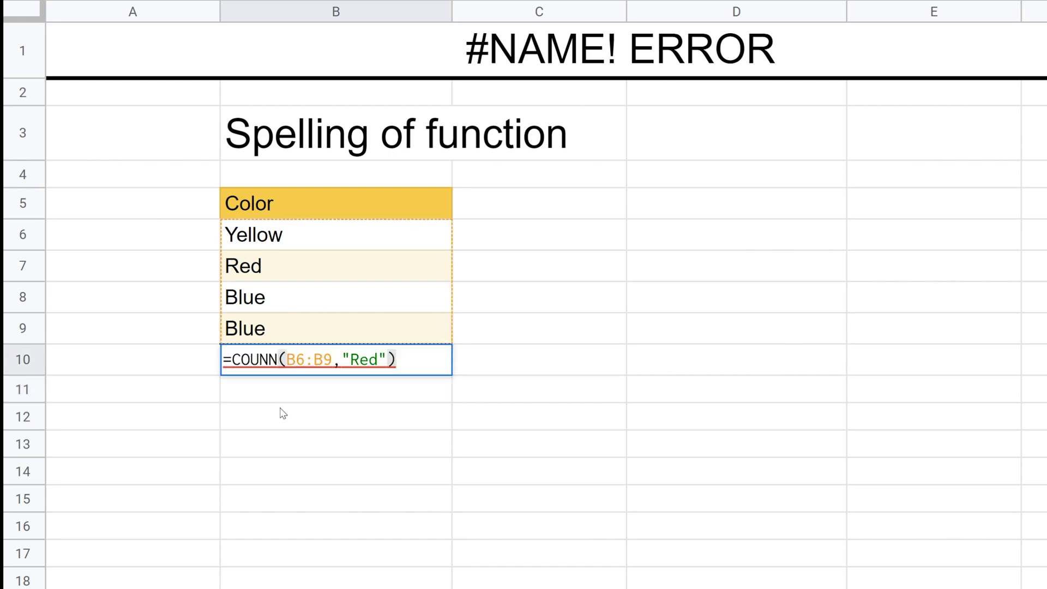
{"action": "key", "text": "Left"}
{"action": "key", "text": "Left"}
{"action": "key", "text": "Left"}
{"action": "key", "text": "Left"}
{"action": "key", "text": "Left"}
{"action": "key", "text": "Left"}
{"action": "key", "text": "Left"}
{"action": "key", "text": "Left"}
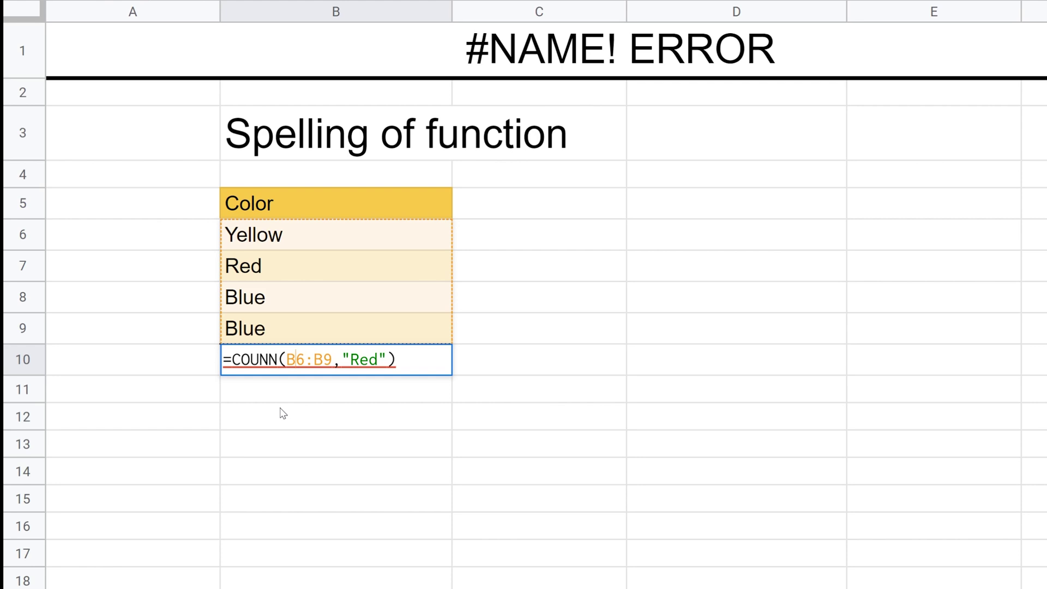
{"action": "key", "text": "Left"}
{"action": "key", "text": "Left"}
{"action": "key", "text": "BackSpace"}
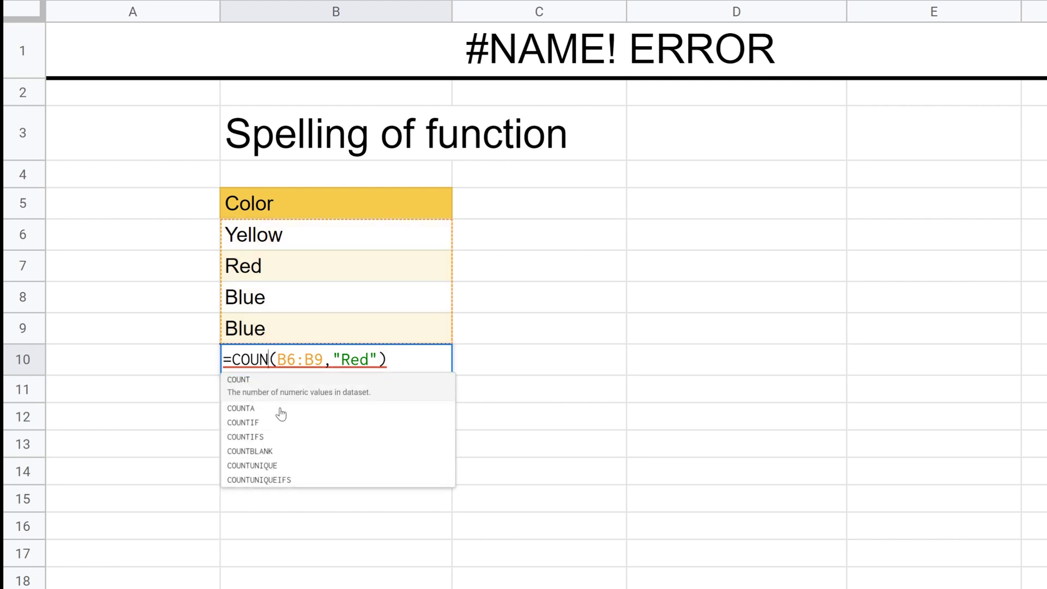
{"action": "type", "text": "TIF"}
{"action": "key", "text": "Right"}
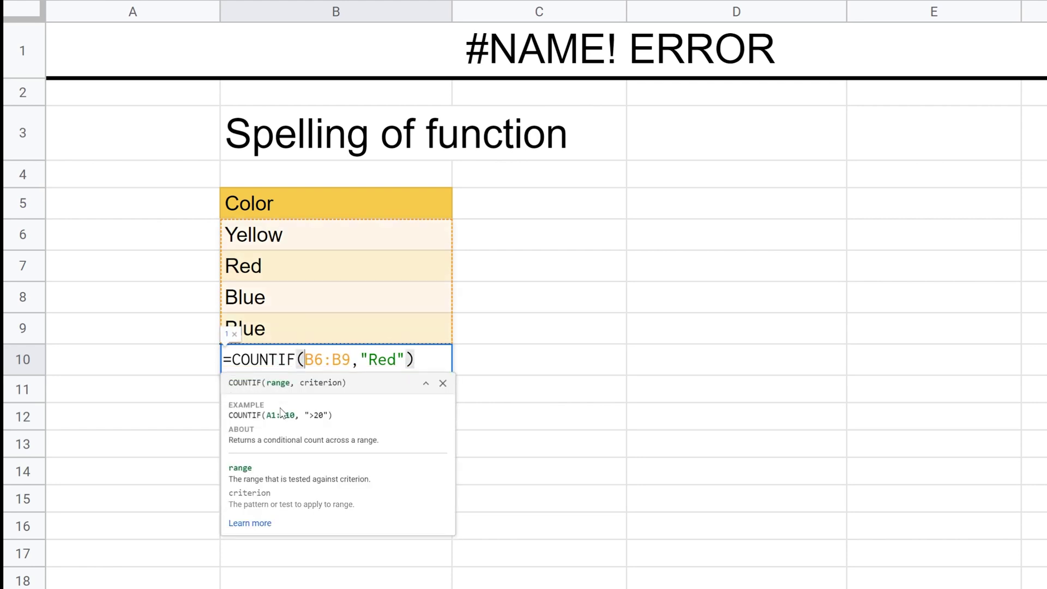
{"action": "key", "text": "Return"}
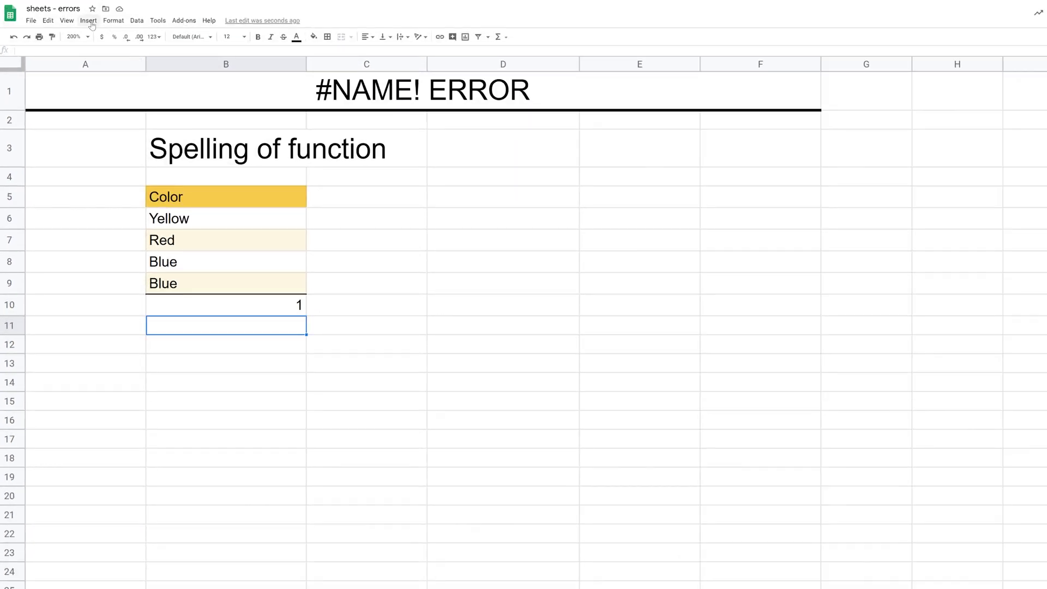
Insert =COUNTIF() into B11 from Insert > Function > All.
{"action": "left_click", "coordinate": [88, 22]}
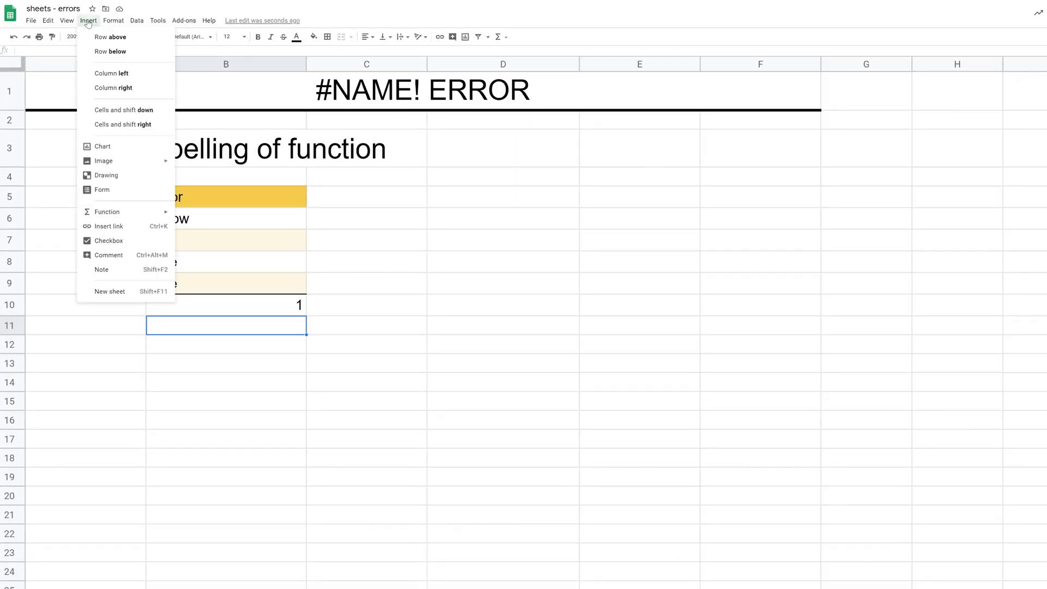
{"action": "mouse_move", "coordinate": [143, 212]}
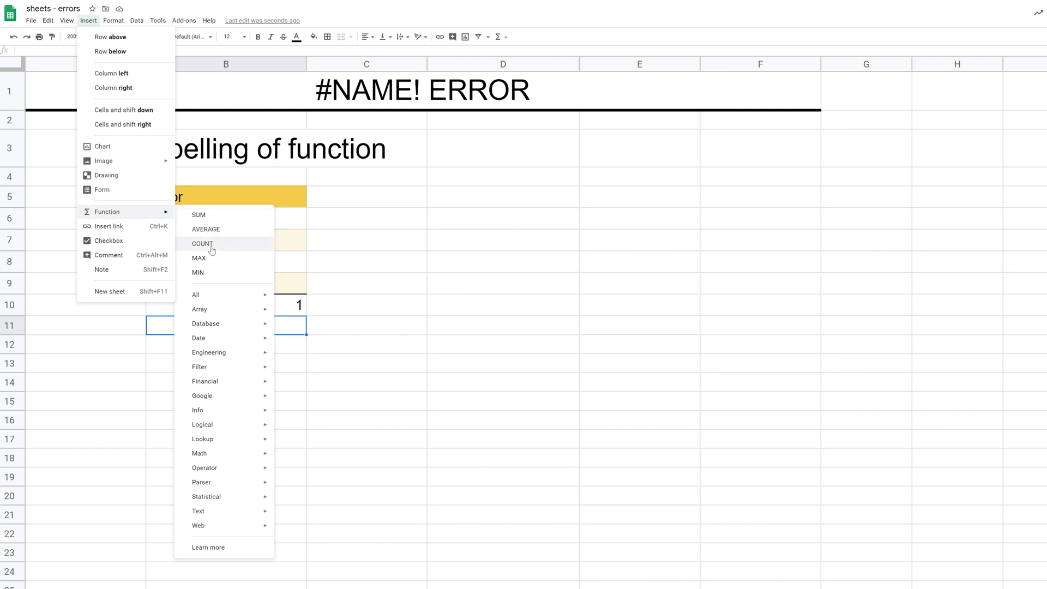
{"action": "mouse_move", "coordinate": [203, 296]}
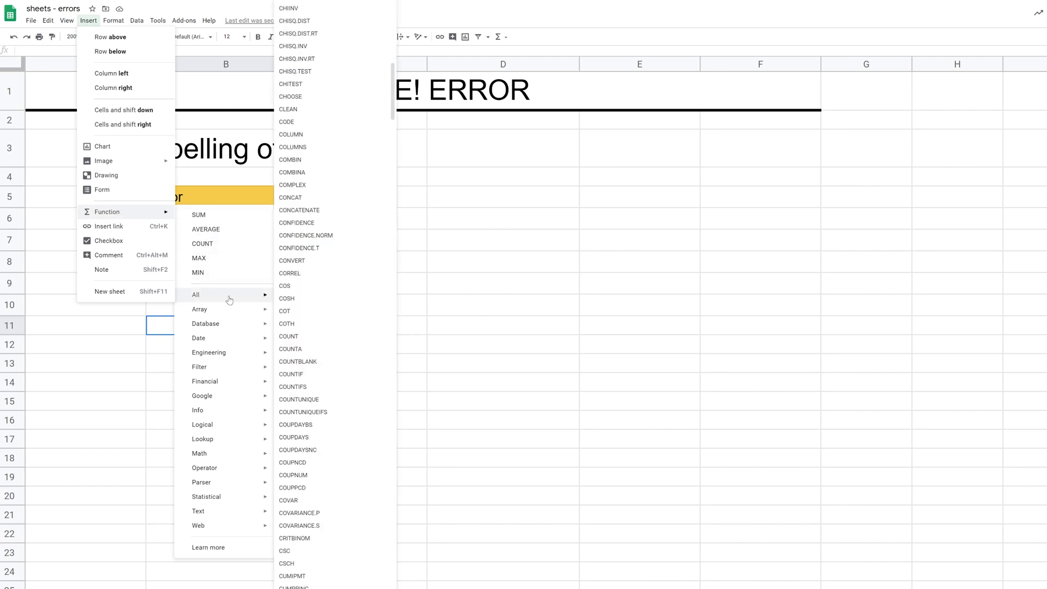
{"action": "left_click", "coordinate": [311, 378]}
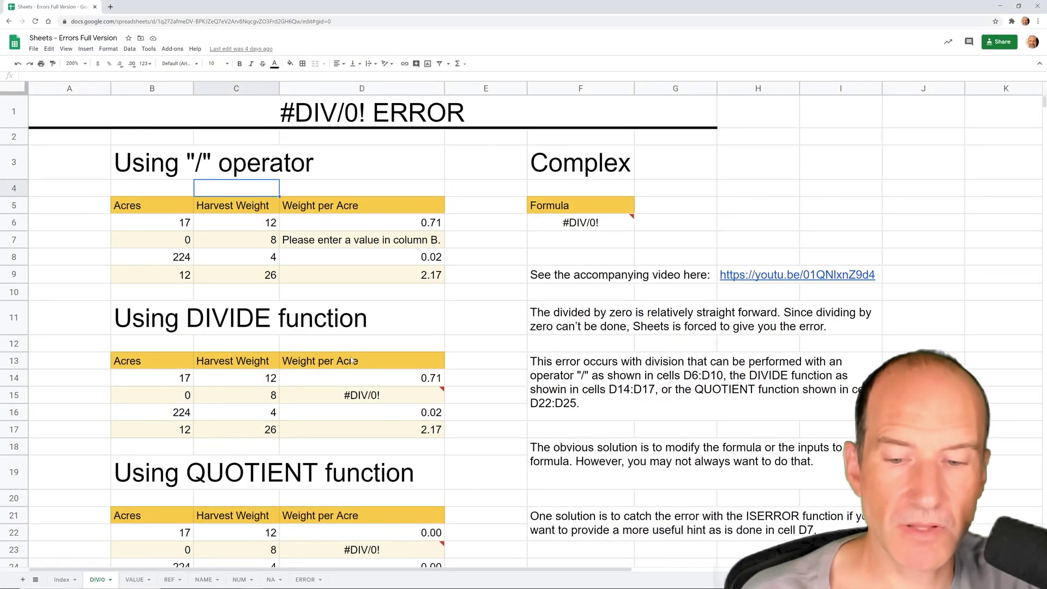
Switch to the ERROR sheet and show the File menu's Make a copy option.
{"action": "left_click", "coordinate": [306, 581]}
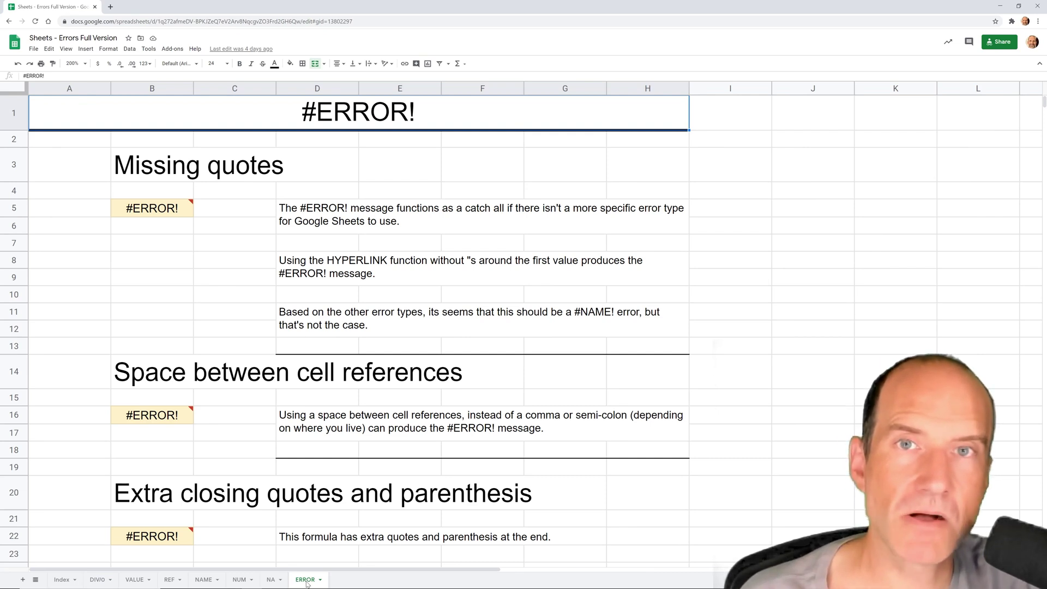
{"action": "left_click", "coordinate": [39, 50]}
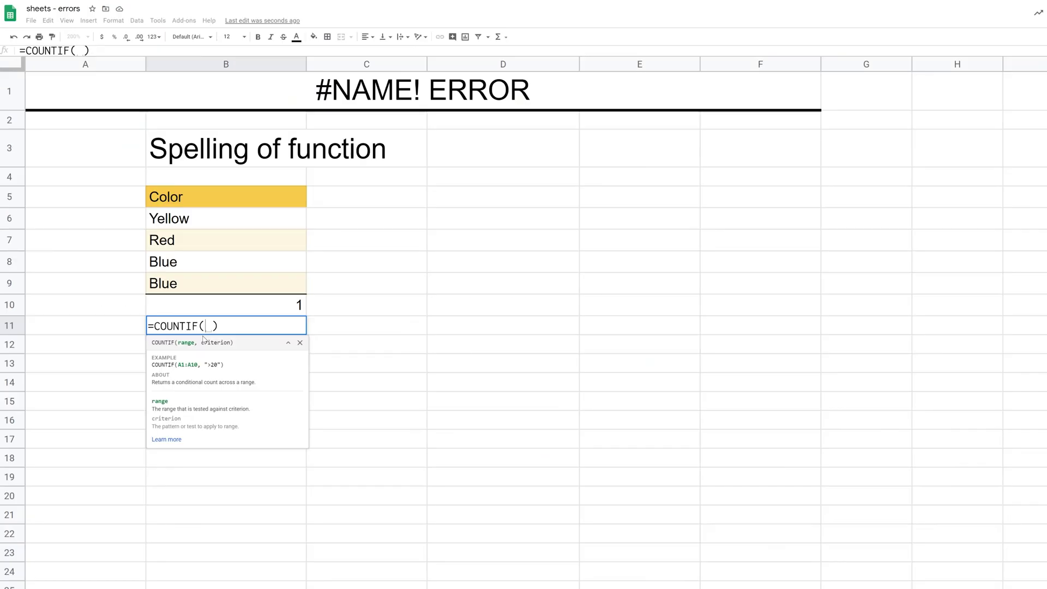
Cancel the unfinished B11 formula and insert 13 blank rows above row 30.
{"action": "key", "text": "Escape"}
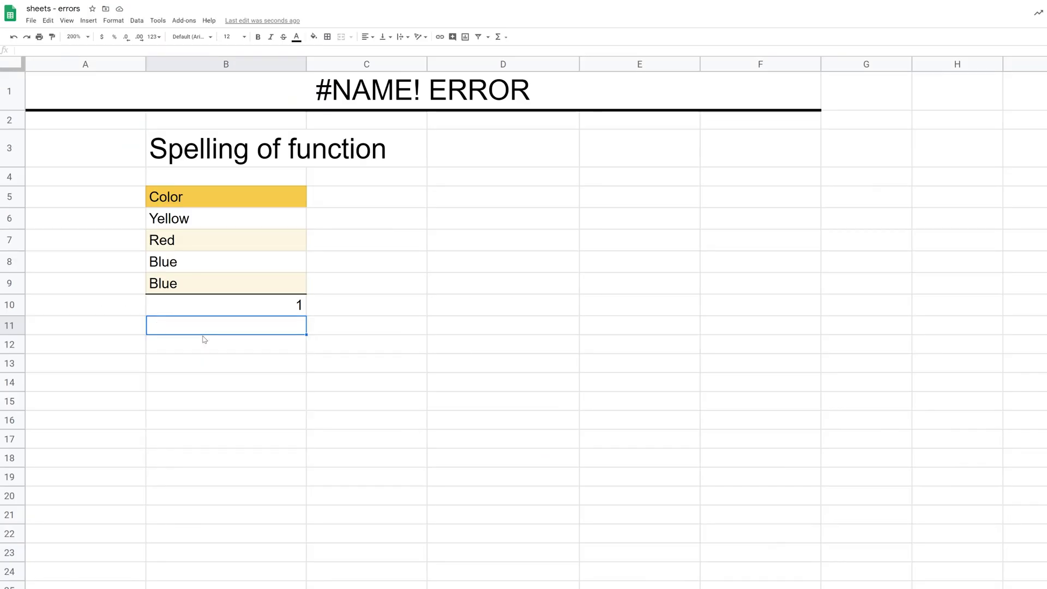
{"action": "scroll", "coordinate": [350, 322], "scroll_direction": "down", "scroll_amount": 5}
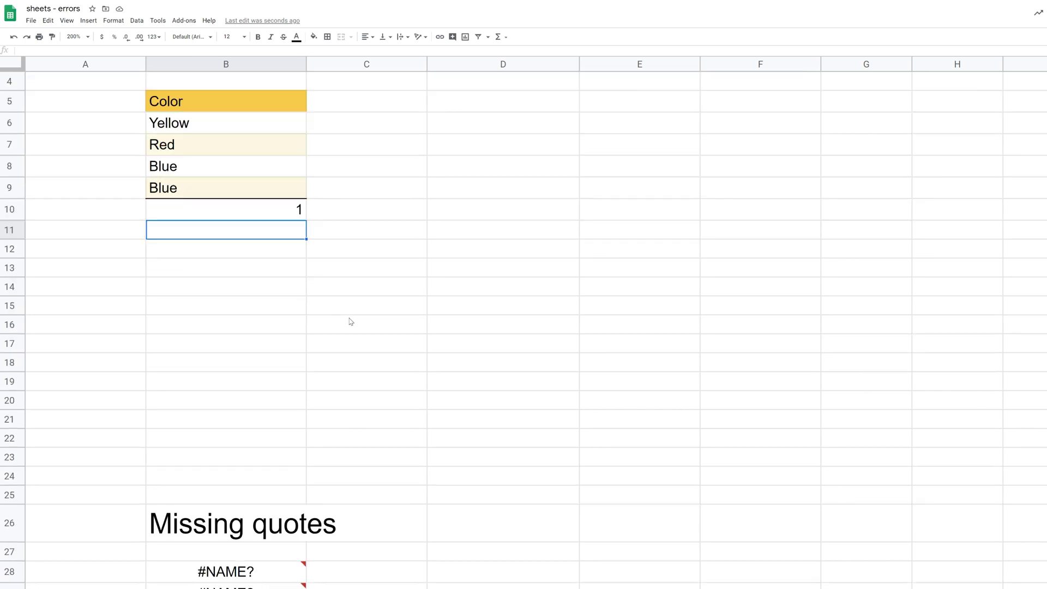
{"action": "scroll", "coordinate": [351, 322], "scroll_direction": "down", "scroll_amount": 3}
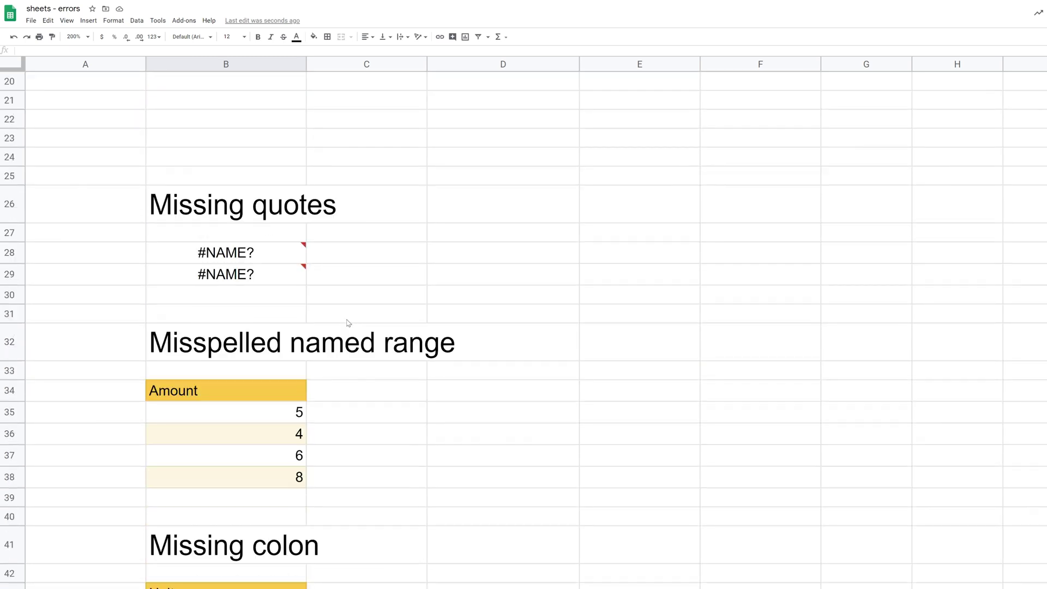
{"action": "left_click_drag", "start_coordinate": [14, 300], "coordinate": [10, 570]}
{"action": "right_click", "coordinate": [8, 502]}
{"action": "left_click", "coordinate": [67, 297]}
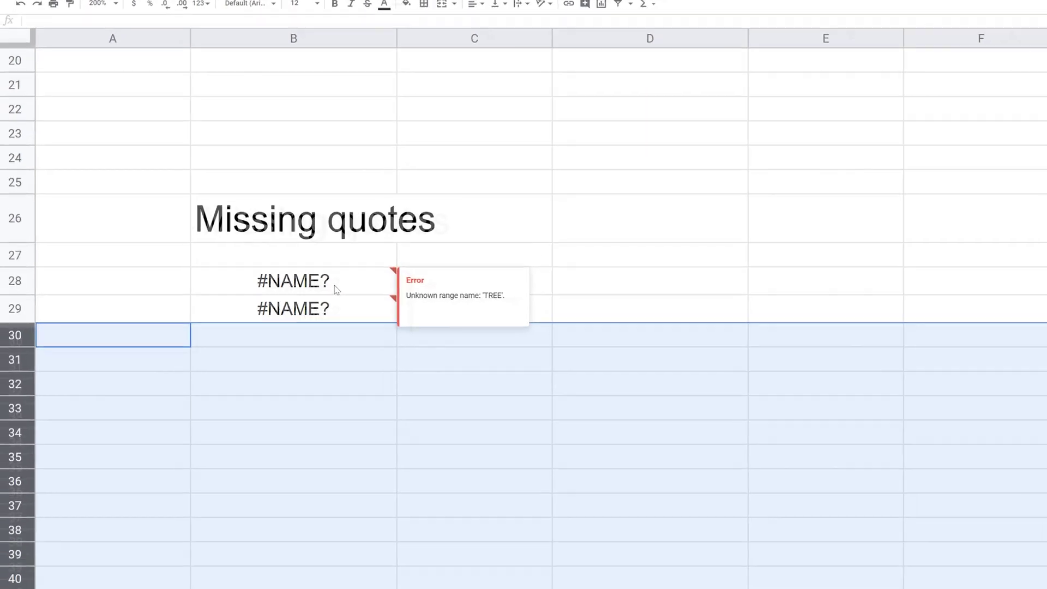
Clear B28:B29 and enter =CONCAT("Oak ","Tree") in B28, showing Oak Tree.
{"action": "left_click", "coordinate": [259, 259]}
{"action": "left_click_drag", "start_coordinate": [413, 319], "coordinate": [422, 335]}
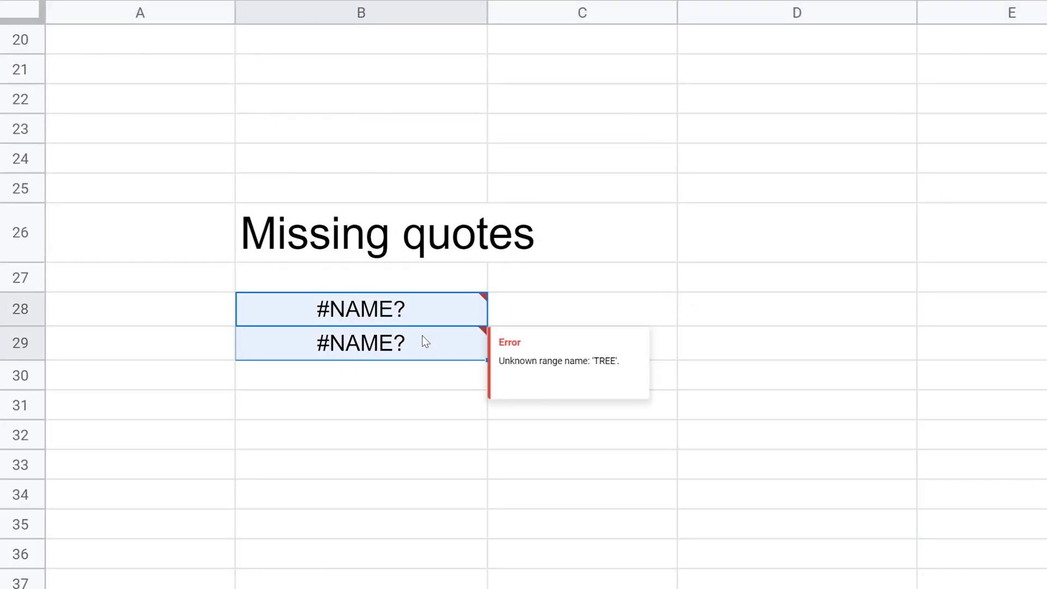
{"action": "key", "text": "Delete"}
{"action": "key", "text": "Up"}
{"action": "key", "text": "Down"}
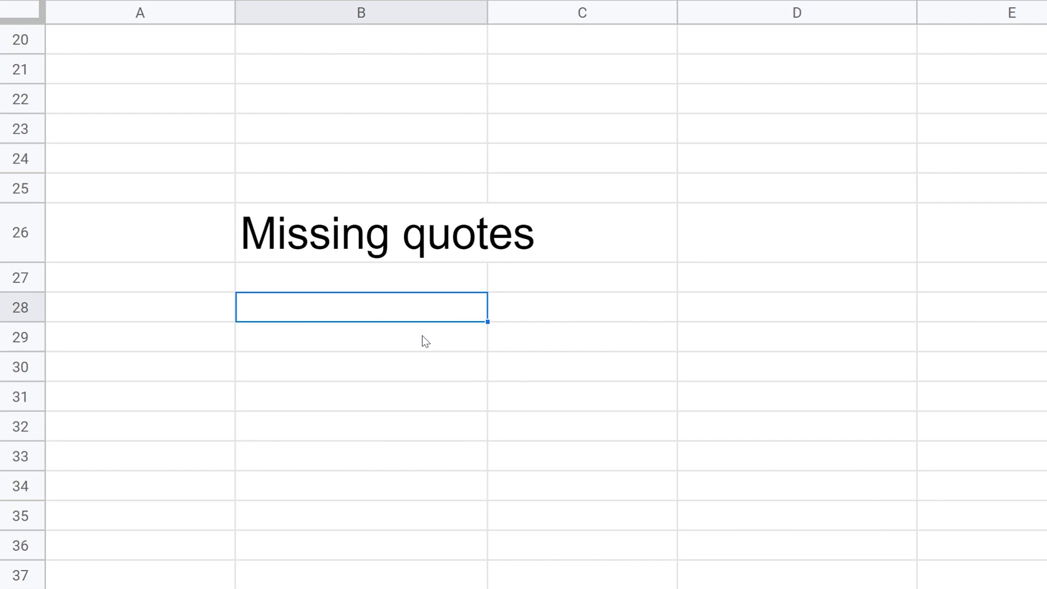
{"action": "type", "text": "="}
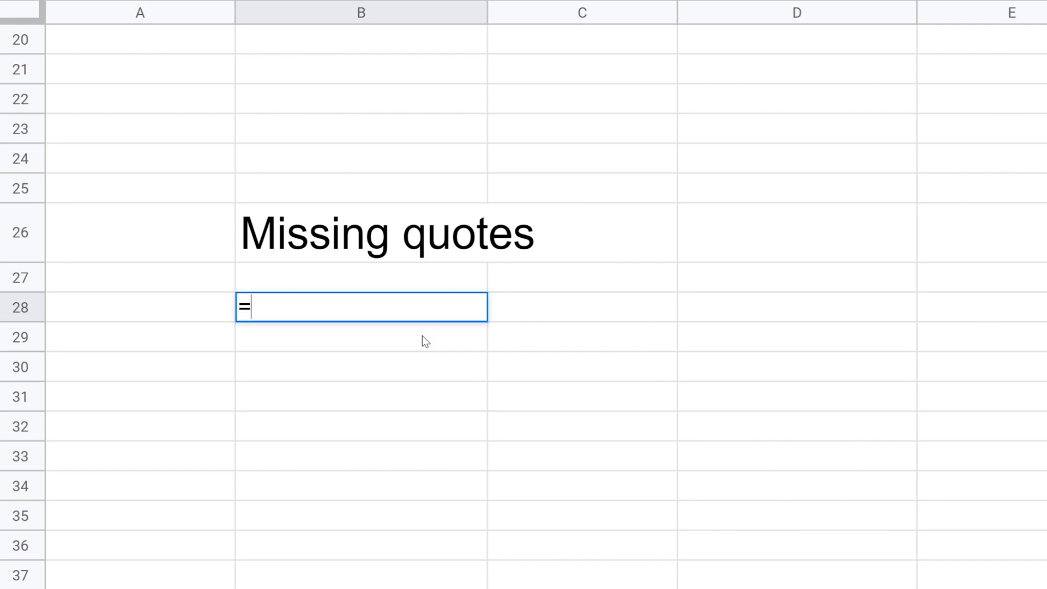
{"action": "type", "text": "CONCAT"}
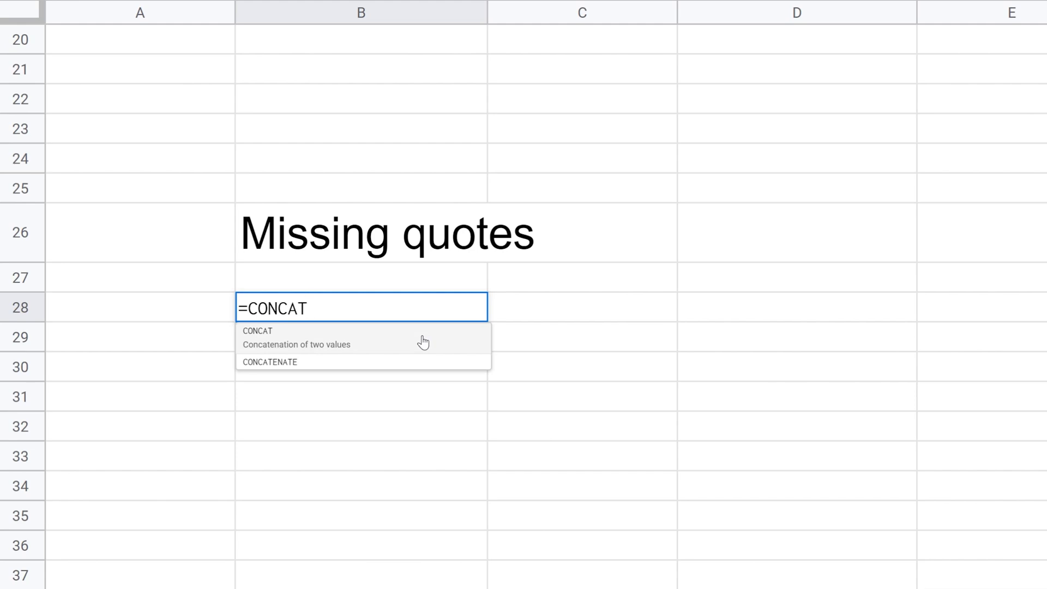
{"action": "type", "text": "("}
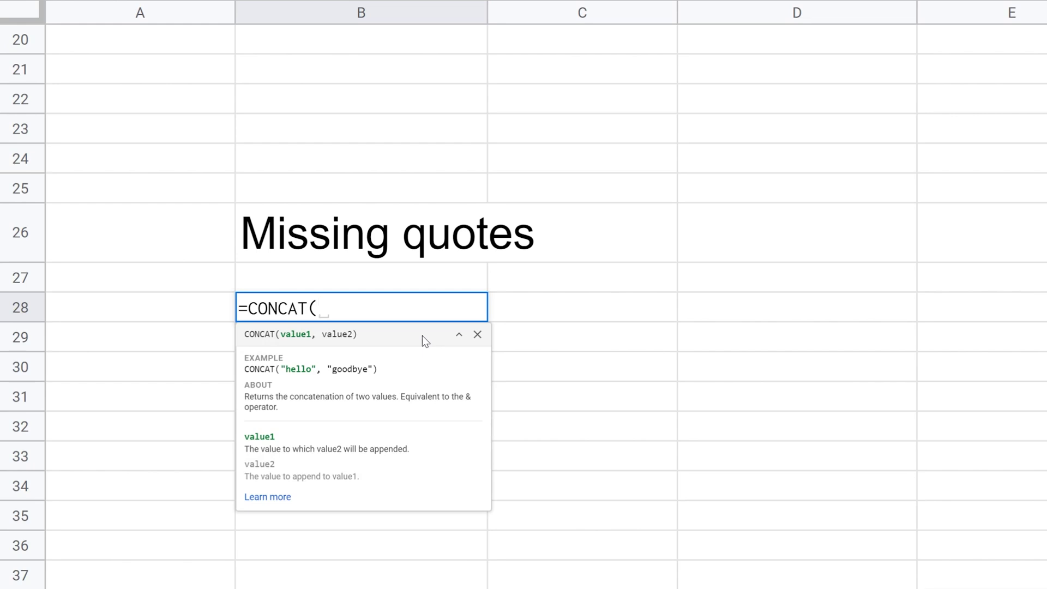
{"action": "type", "text": "\"o"}
{"action": "key", "text": "BackSpace"}
{"action": "type", "text": "Oak \", "}
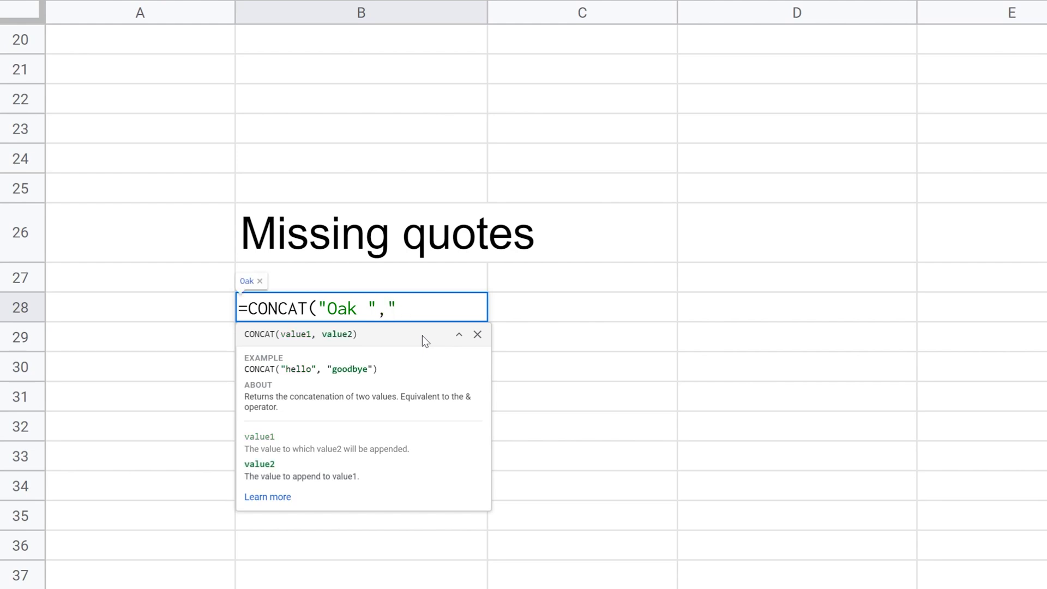
{"action": "type", "text": "Tree\""}
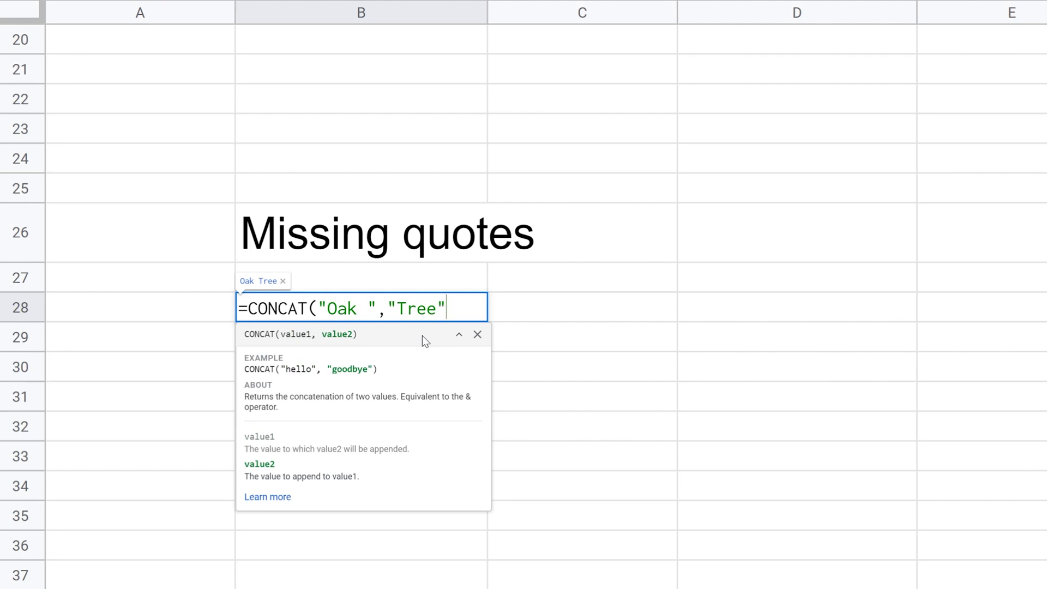
{"action": "type", "text": ")"}
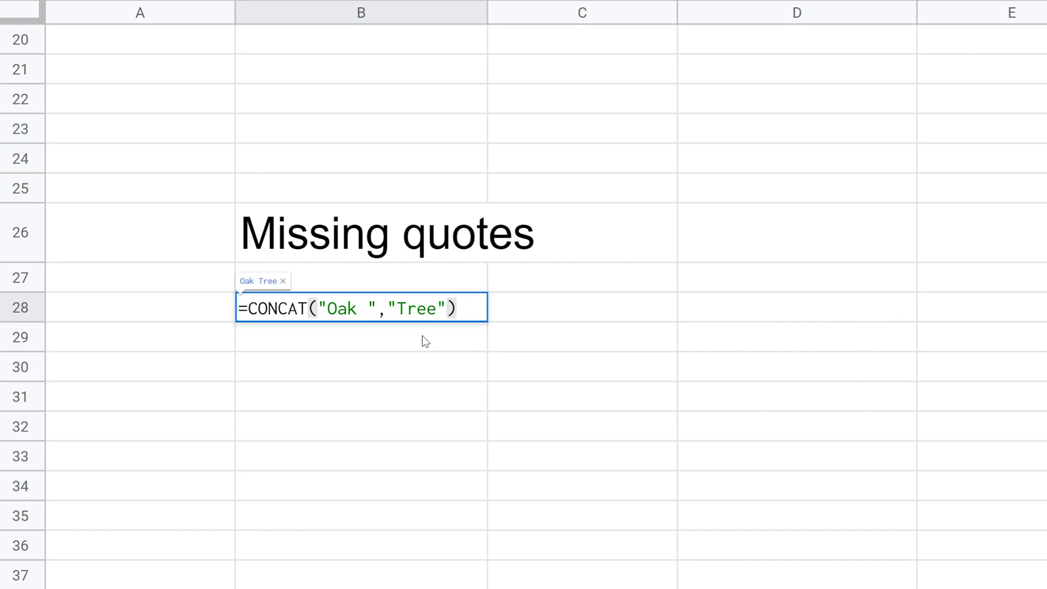
{"action": "key", "text": "Return"}
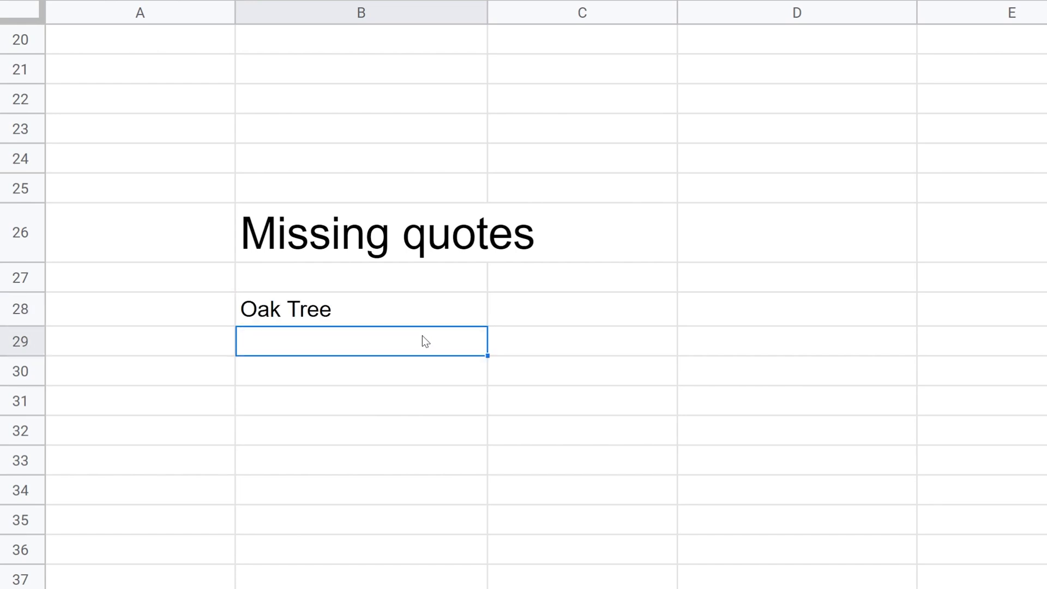
Enter a CONCAT of quoted Oak and Tree in B29, giving OakTree.
{"action": "type", "text": "="}
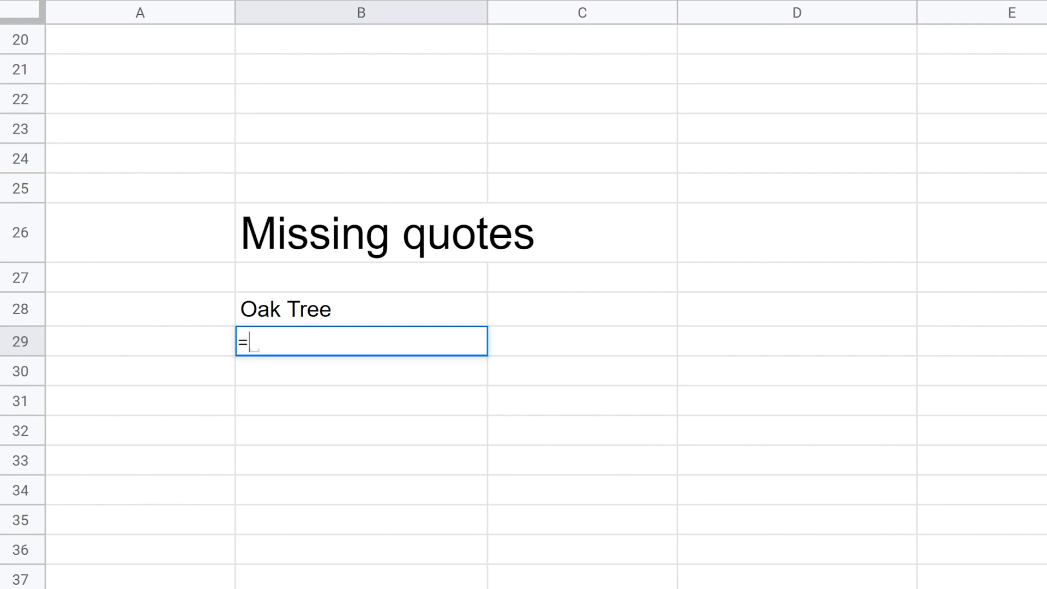
{"action": "type", "text": "concat(\"Oak"}
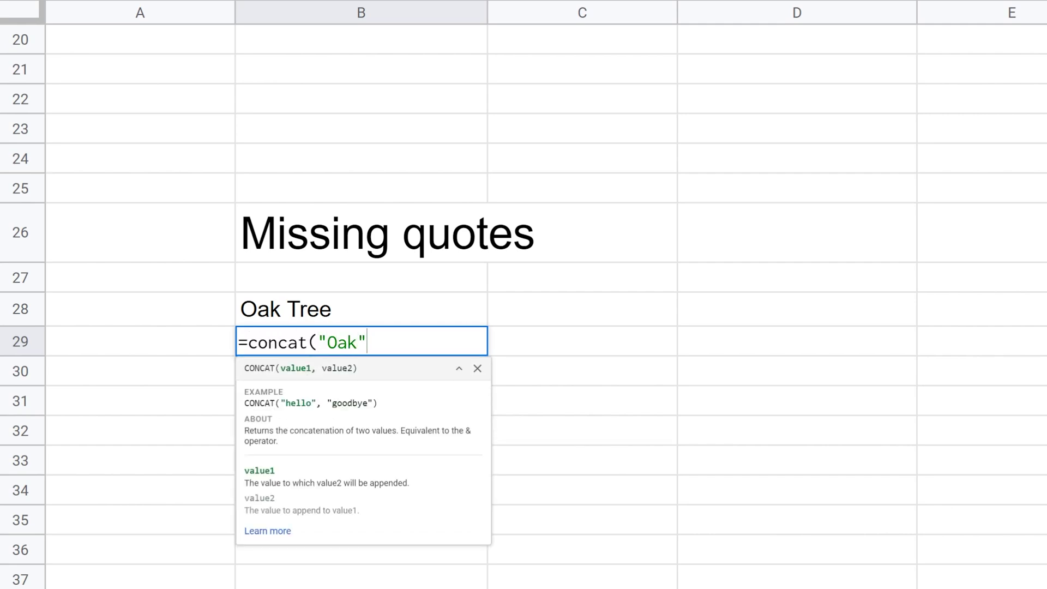
{"action": "type", "text": ",Tr"}
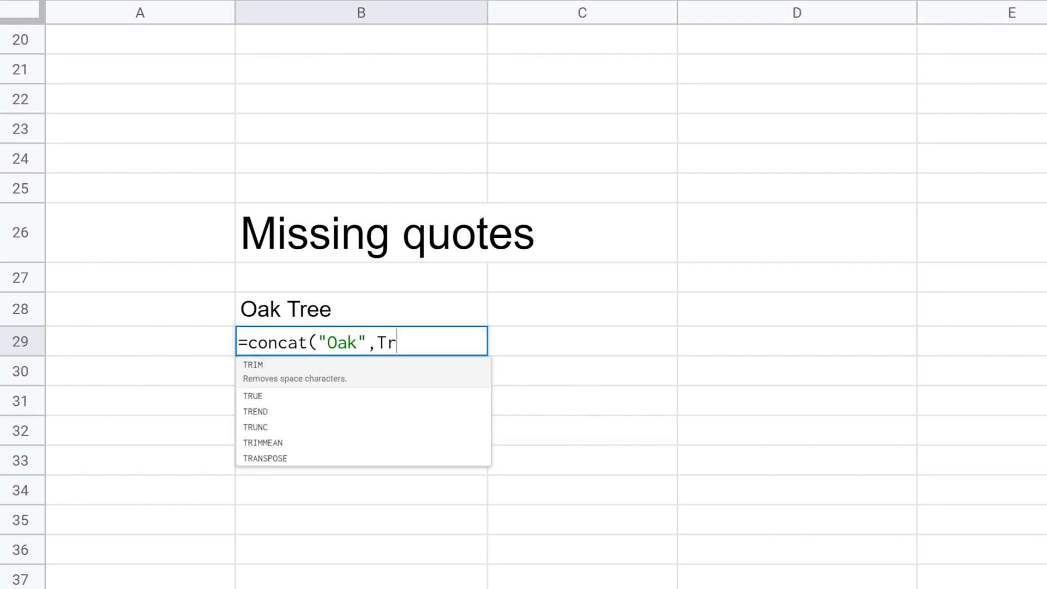
{"action": "type", "text": "ee"}
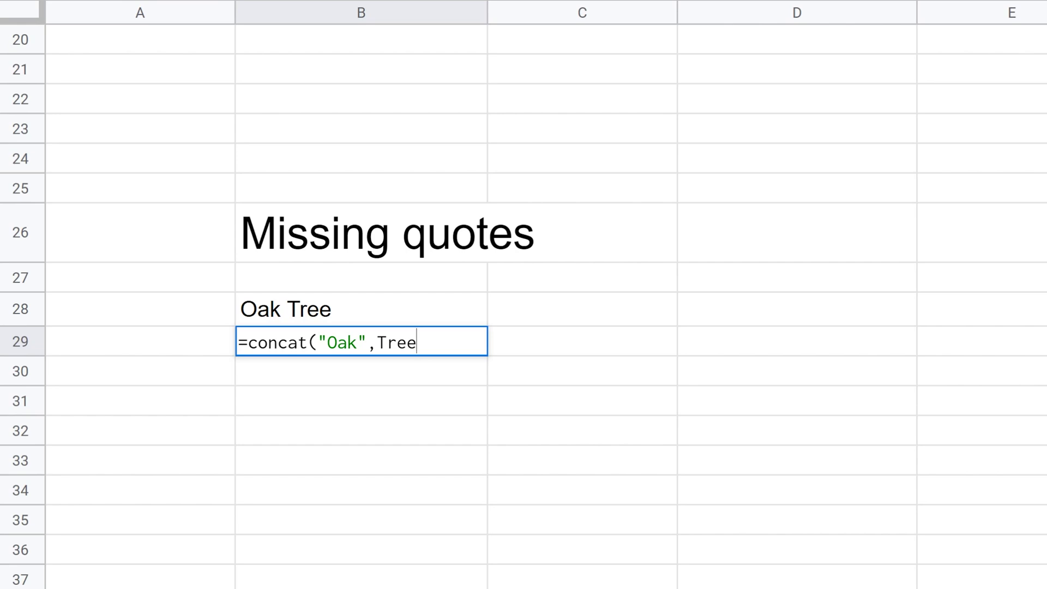
{"action": "key", "text": "Left"}
{"action": "key", "text": "Left"}
{"action": "key", "text": "Left"}
{"action": "key", "text": "Left"}
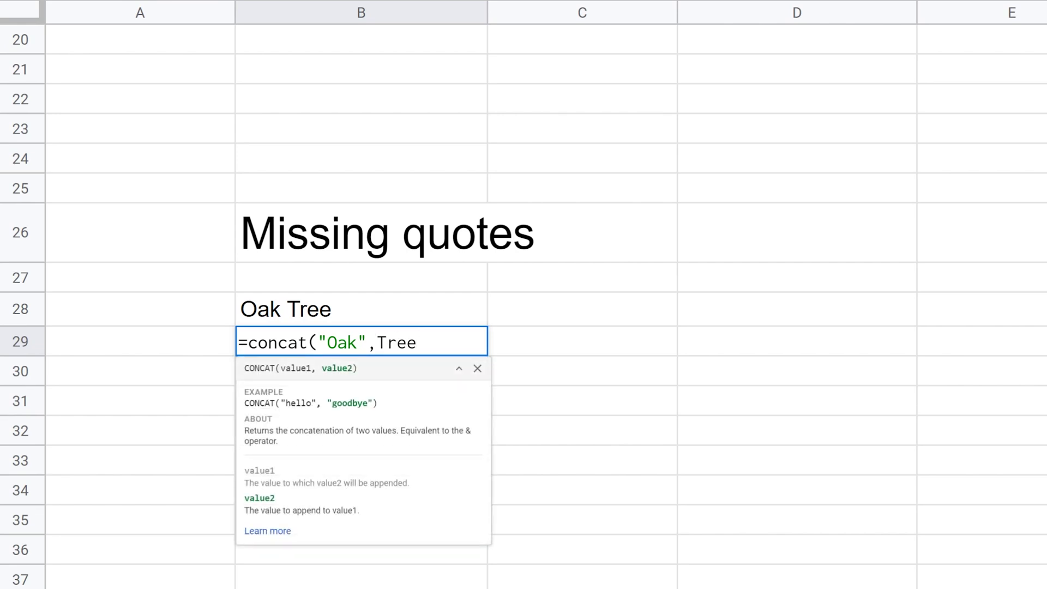
{"action": "type", "text": "\""}
{"action": "key", "text": "End"}
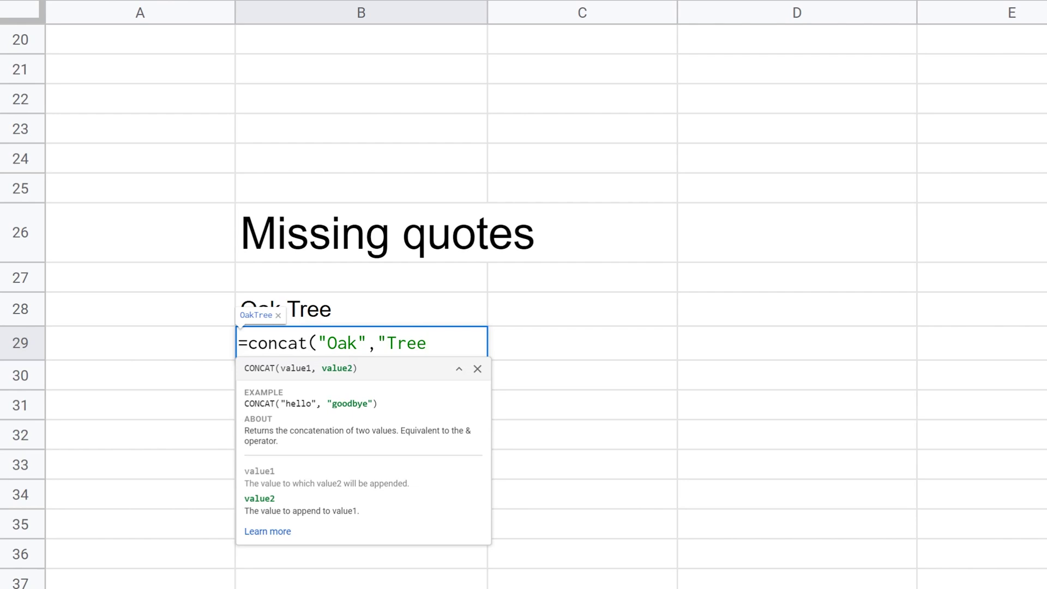
{"action": "type", "text": "\")"}
{"action": "key", "text": "Return"}
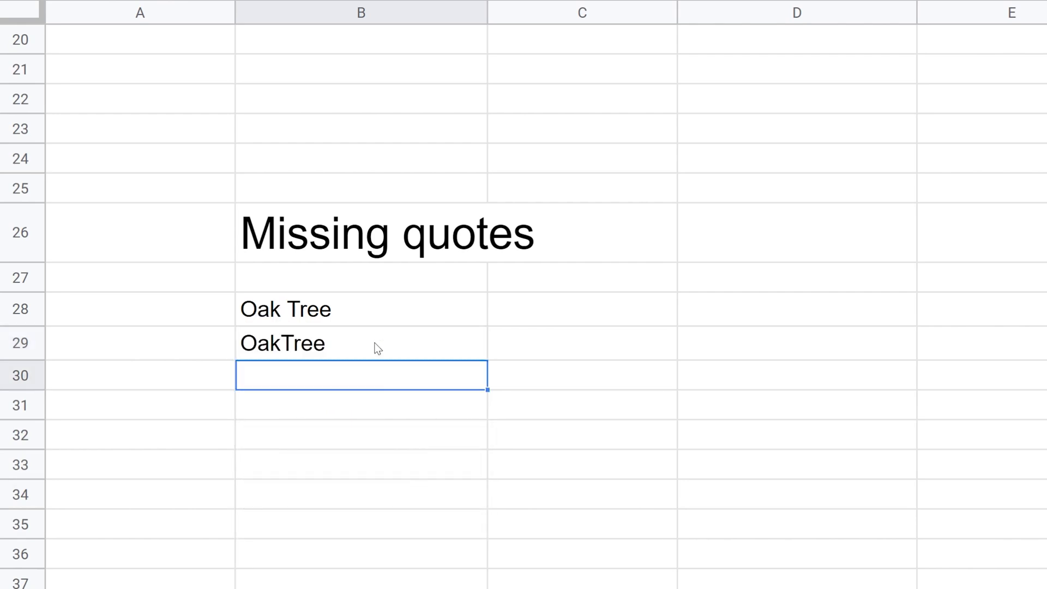
Add a space after Oak and remove Tree's quotes in B29, producing #NAME?
{"action": "left_click", "coordinate": [378, 348]}
{"action": "key", "text": "Return"}
{"action": "key", "text": "Left"}
{"action": "key", "text": "Left"}
{"action": "key", "text": "Left"}
{"action": "key", "text": "Left"}
{"action": "key", "text": "Left"}
{"action": "key", "text": "Left"}
{"action": "key", "text": "Left"}
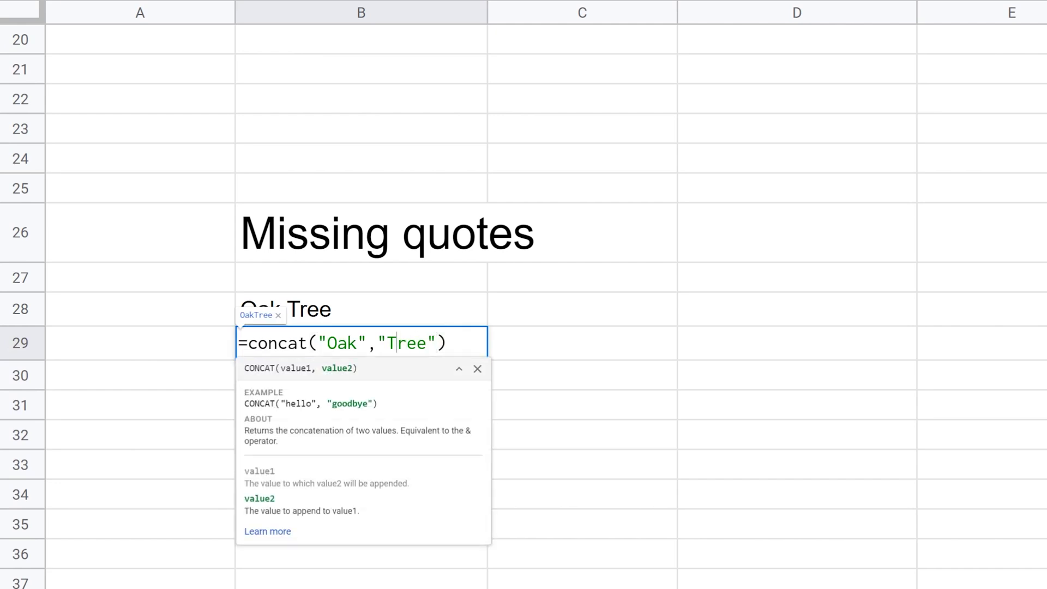
{"action": "key", "text": "Left"}
{"action": "key", "text": "Left"}
{"action": "key", "text": "Right"}
{"action": "key", "text": "Right"}
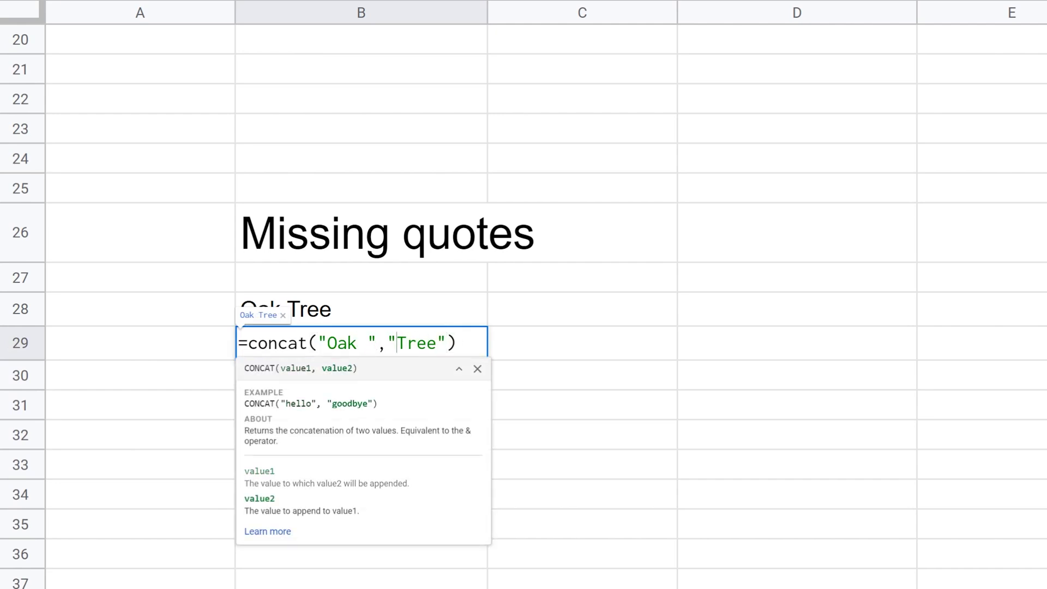
{"action": "key", "text": "Delete"}
{"action": "key", "text": "Right"}
{"action": "key", "text": "Right"}
{"action": "key", "text": "Right"}
{"action": "key", "text": "Right"}
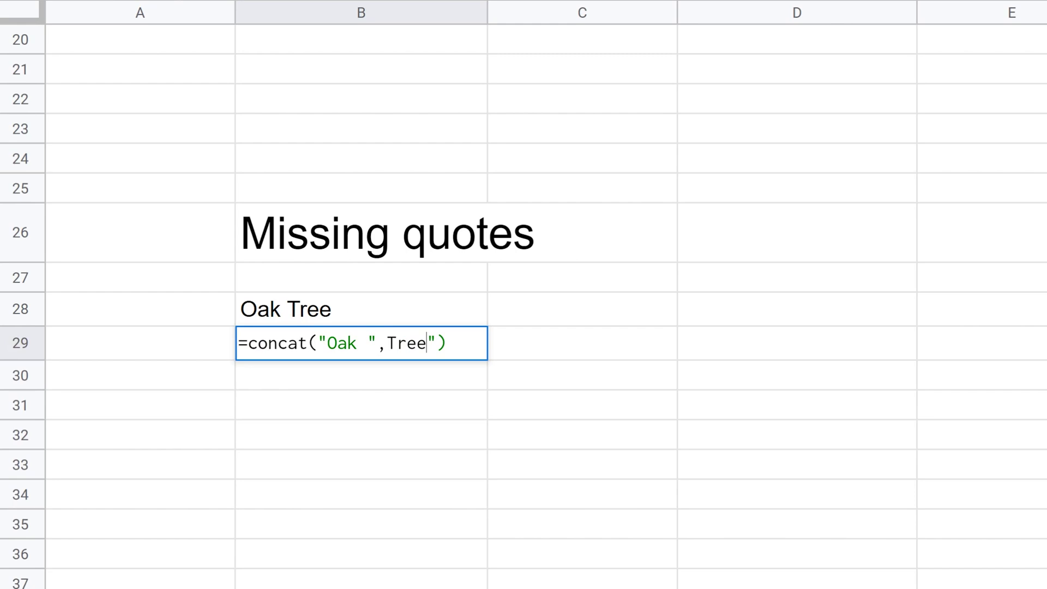
{"action": "key", "text": "Delete"}
{"action": "key", "text": "Return"}
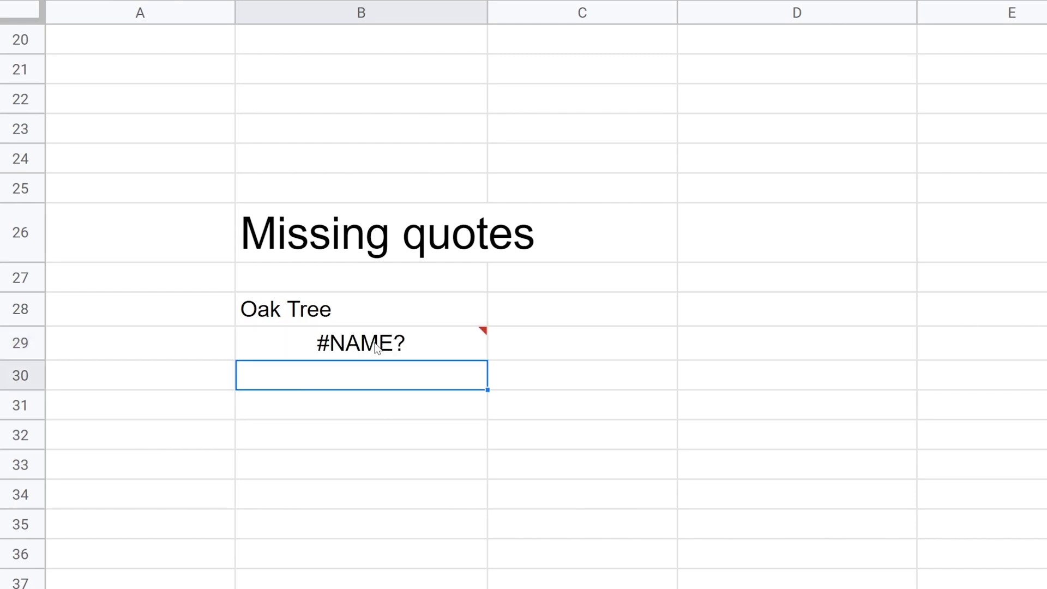
{"action": "mouse_move", "coordinate": [454, 342]}
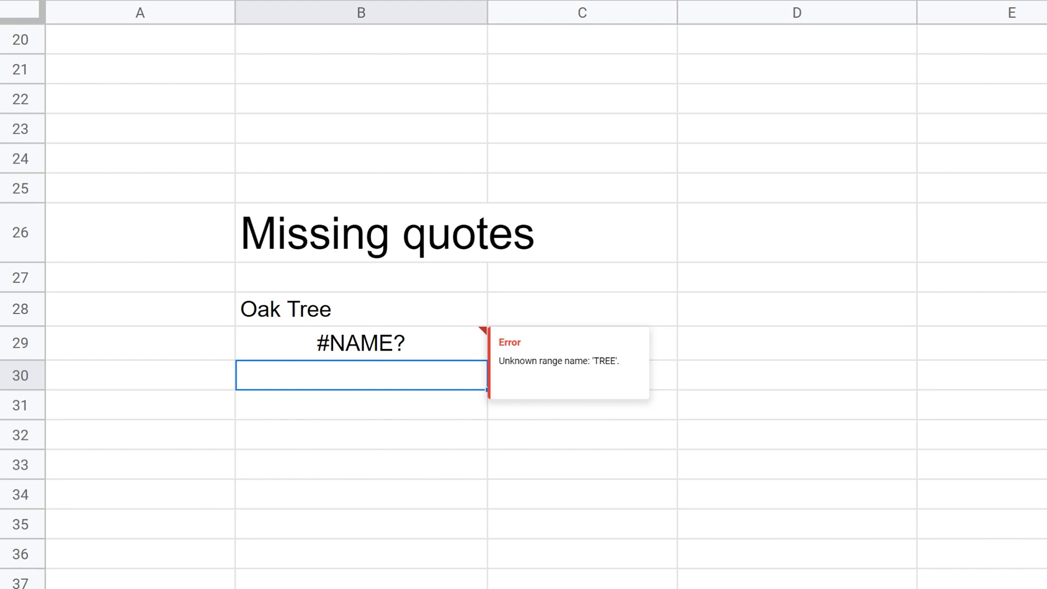
{"action": "scroll", "coordinate": [447, 403], "scroll_direction": "down", "scroll_amount": 7}
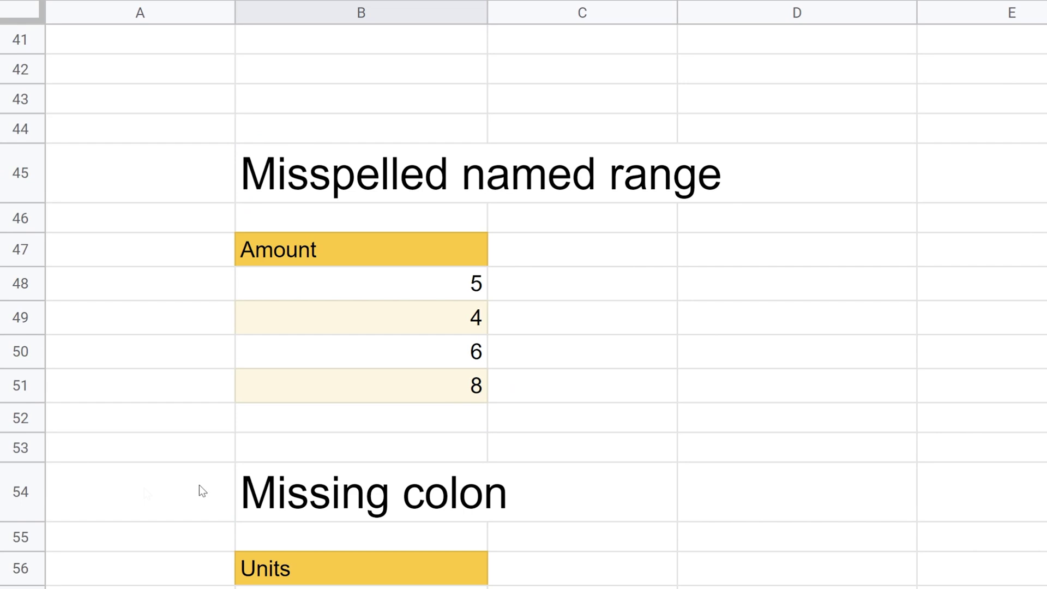
Delete rows 54 through 64 below the Amount table.
{"action": "left_click_drag", "start_coordinate": [27, 494], "coordinate": [22, 578]}
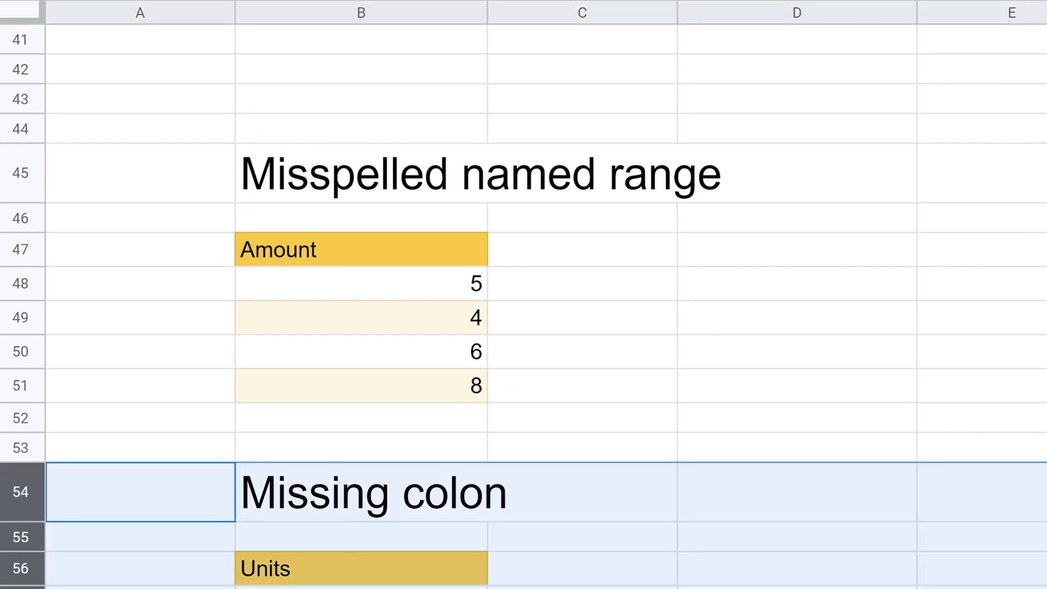
{"action": "right_click", "coordinate": [25, 507]}
{"action": "left_click", "coordinate": [92, 344]}
{"action": "left_click", "coordinate": [208, 394]}
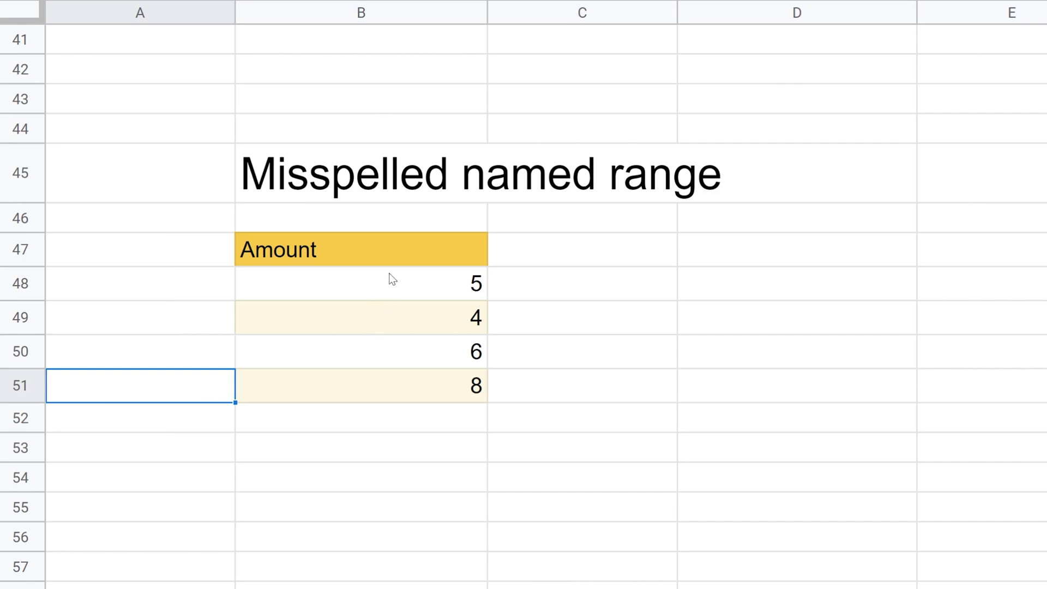
{"action": "scroll", "coordinate": [392, 280], "scroll_direction": "up", "scroll_amount": 1}
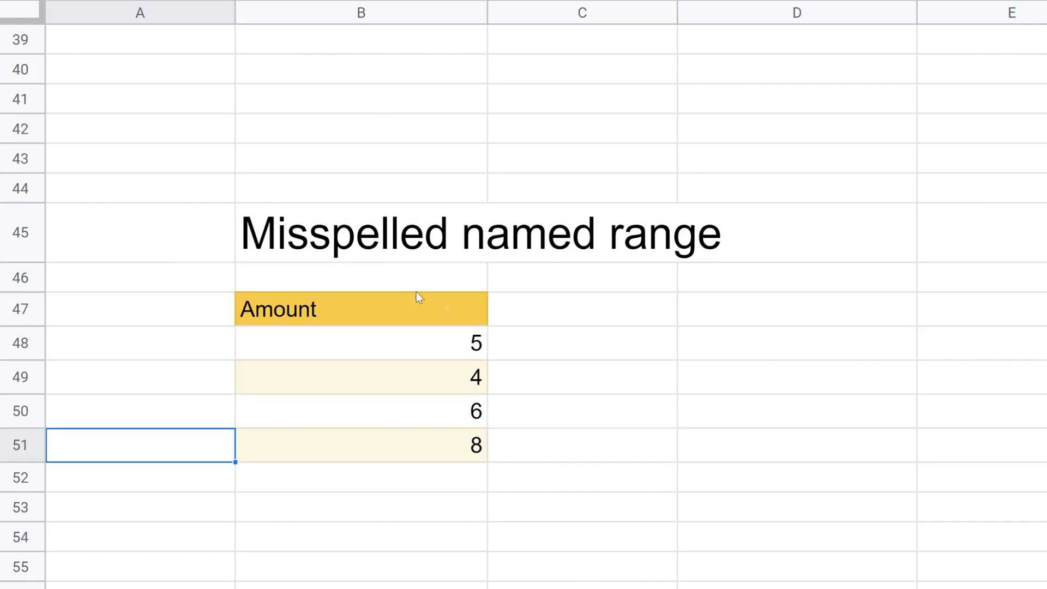
Enter =sum(B48:B51) in D48 to total the Amount values as 23.
{"action": "left_click", "coordinate": [723, 356]}
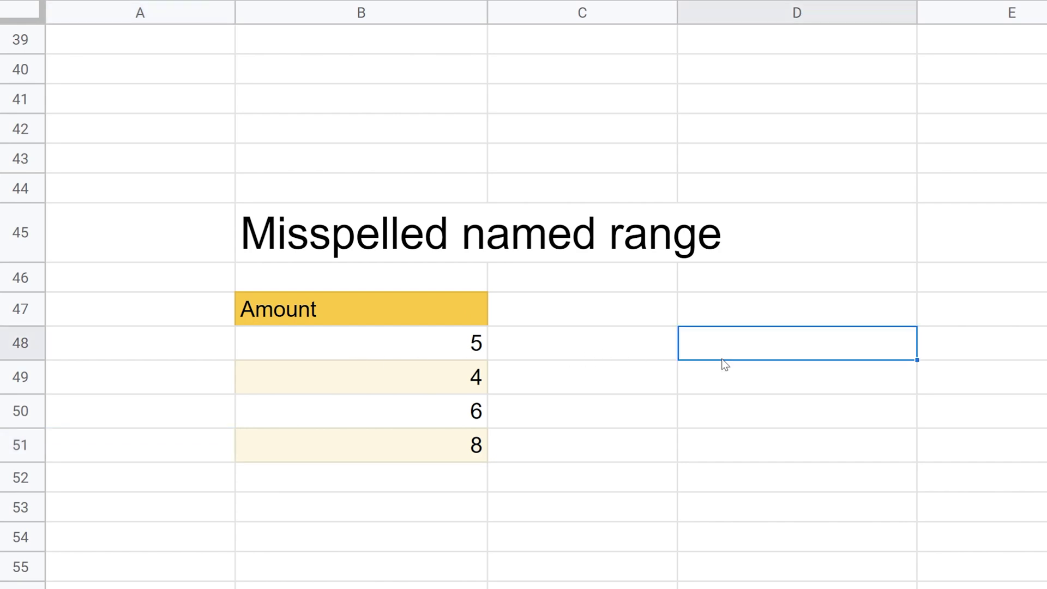
{"action": "type", "text": "=sum"}
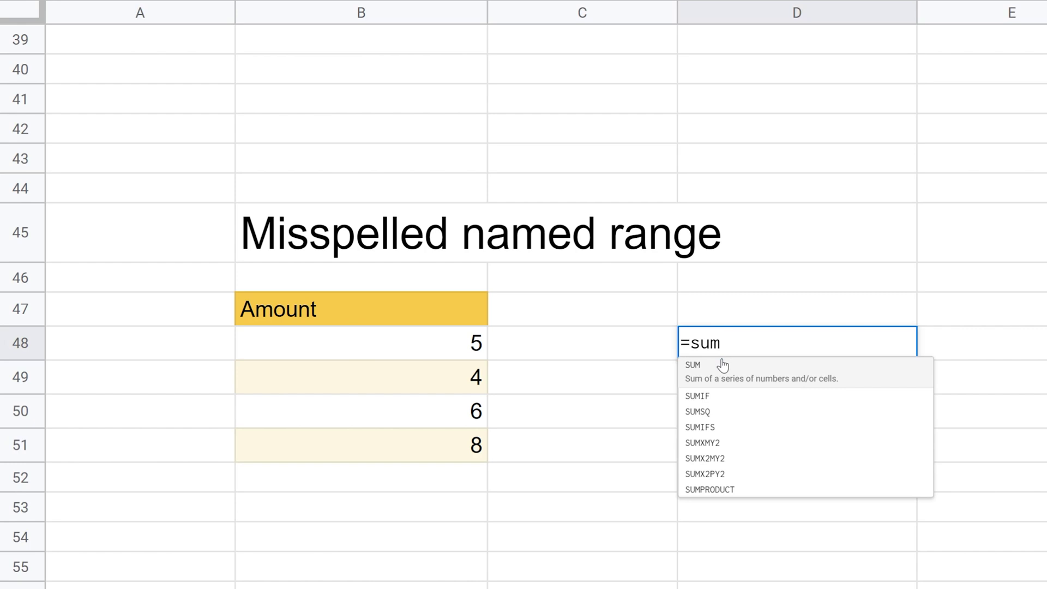
{"action": "type", "text": "("}
{"action": "key", "text": "Left"}
{"action": "key", "text": "Left"}
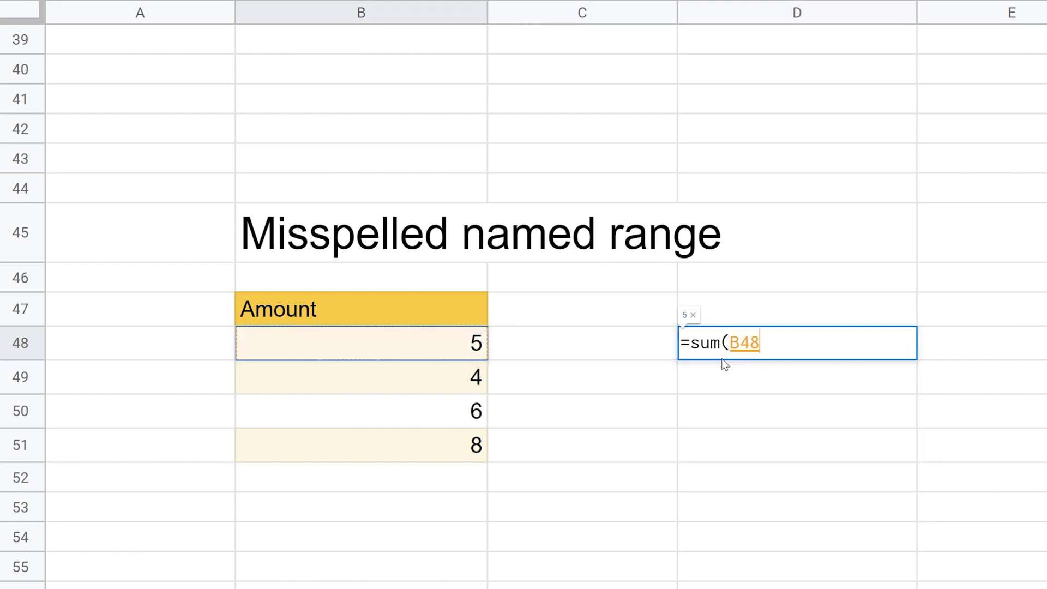
{"action": "key", "text": "shift+Down"}
{"action": "key", "text": "shift+Down"}
{"action": "key", "text": "shift+Down"}
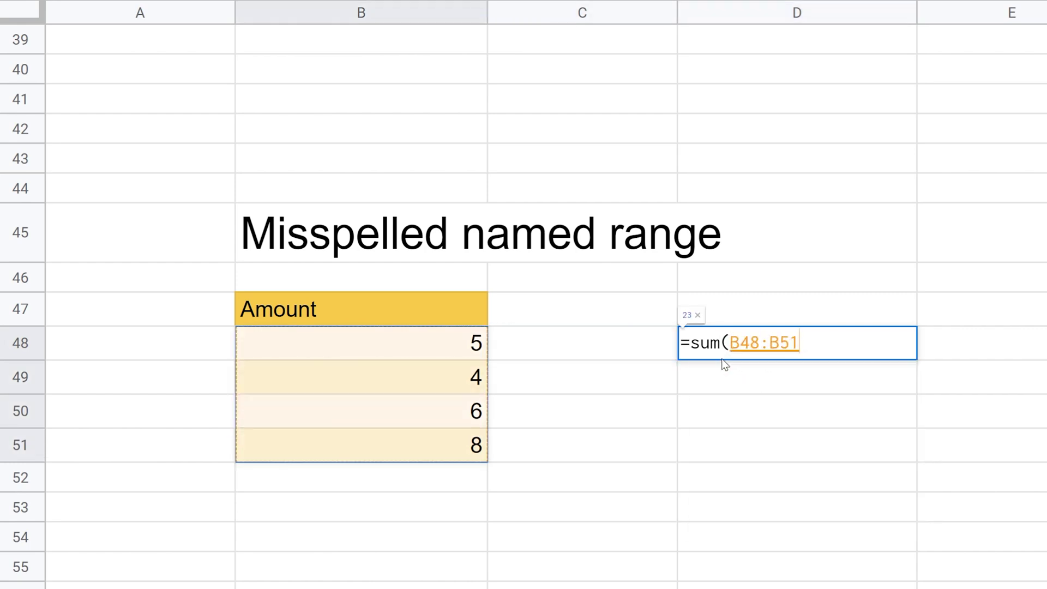
{"action": "type", "text": ")"}
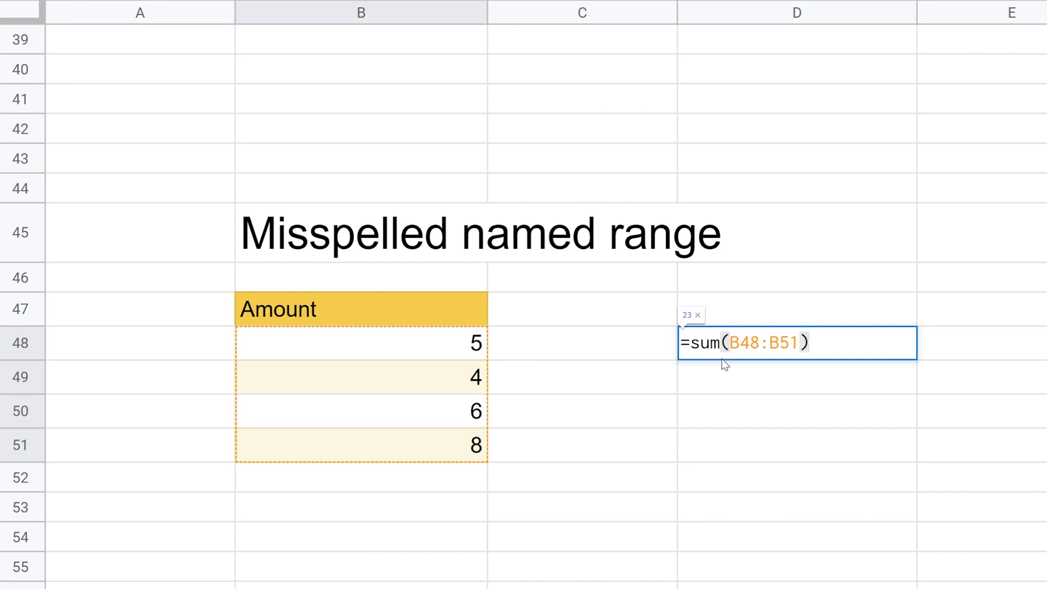
{"action": "key", "text": "Return"}
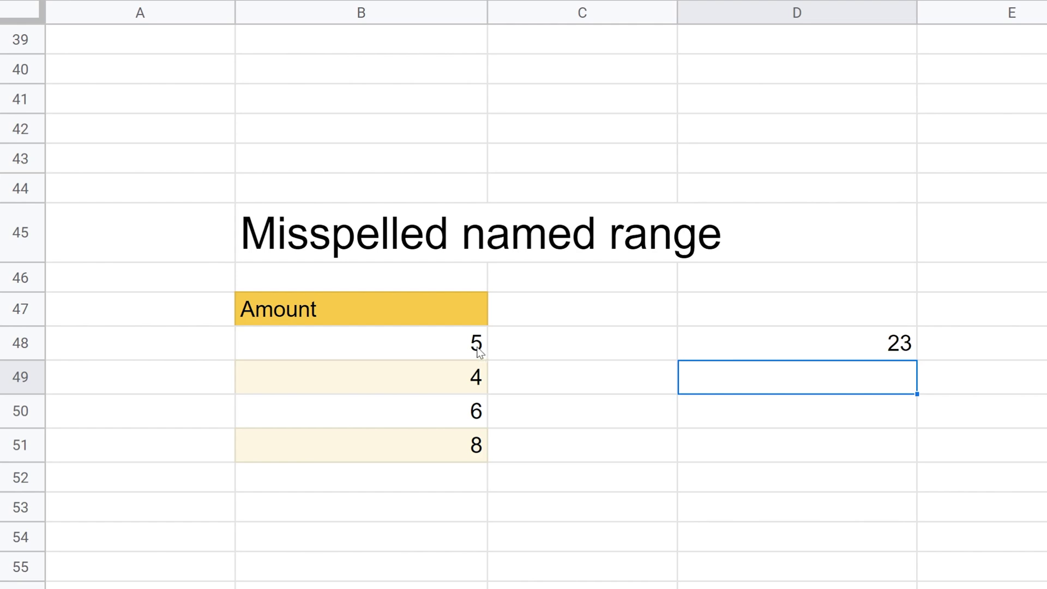
{"action": "left_click_drag", "start_coordinate": [472, 345], "coordinate": [470, 440]}
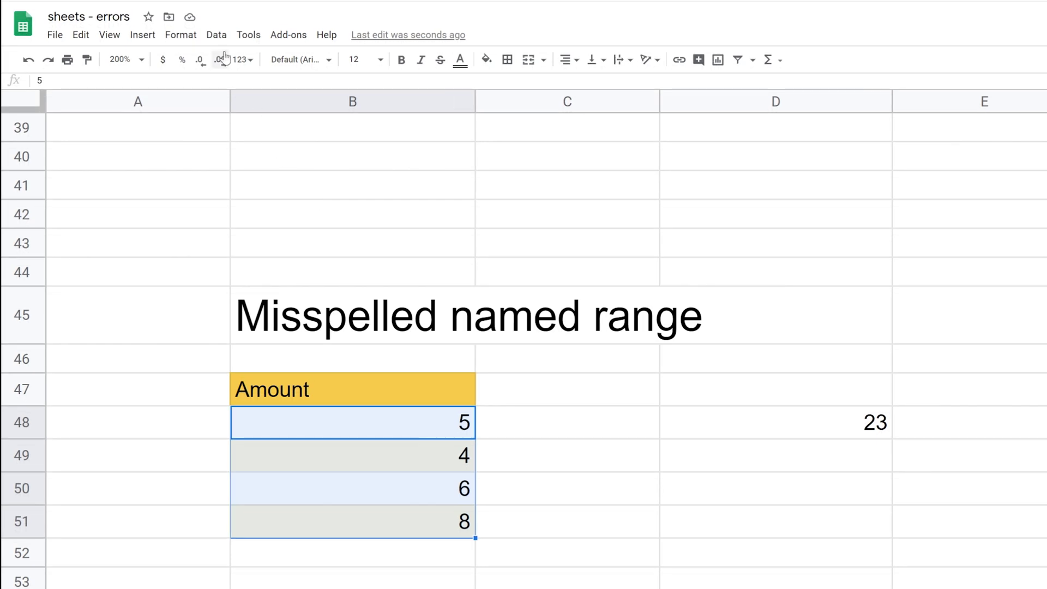
Create the named range Oak_Tree for NAME!B48:B51 alongside existing Amounts10.
{"action": "left_click", "coordinate": [216, 35]}
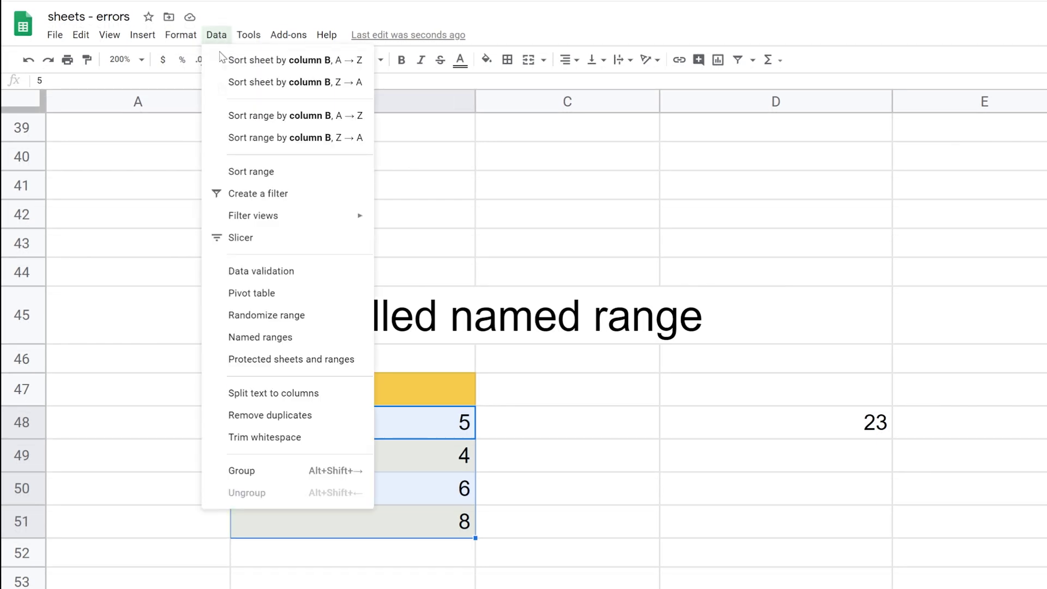
{"action": "left_click", "coordinate": [257, 339]}
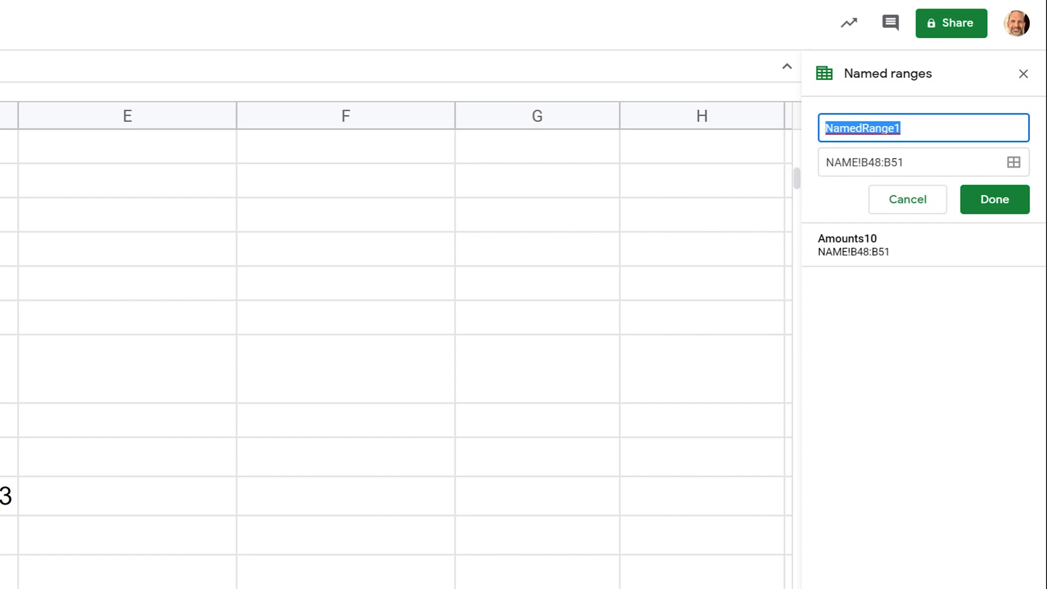
{"action": "type", "text": "Oa"}
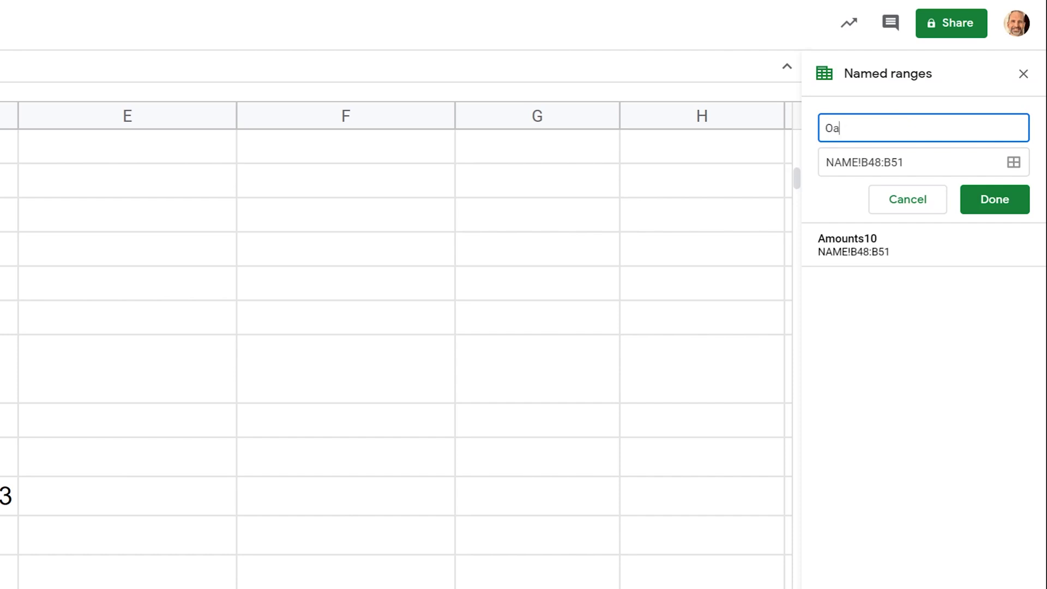
{"action": "type", "text": "k_Tree"}
{"action": "left_click", "coordinate": [990, 198]}
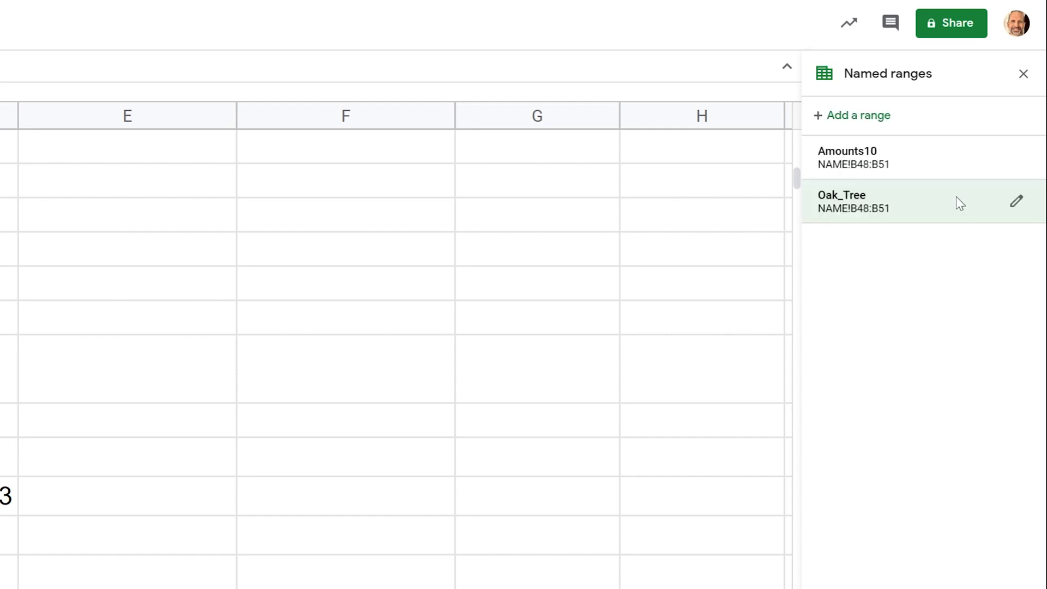
{"action": "left_click", "coordinate": [877, 164]}
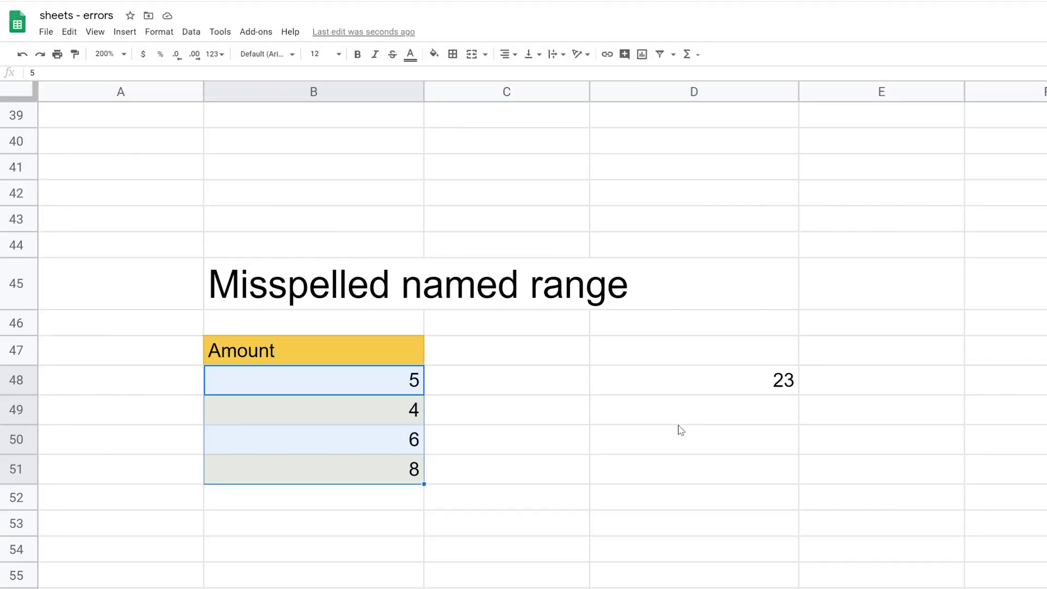
Change D48 to =sum(Oak_Tree), which still totals 23.
{"action": "left_click", "coordinate": [678, 417]}
{"action": "double_click", "coordinate": [682, 392]}
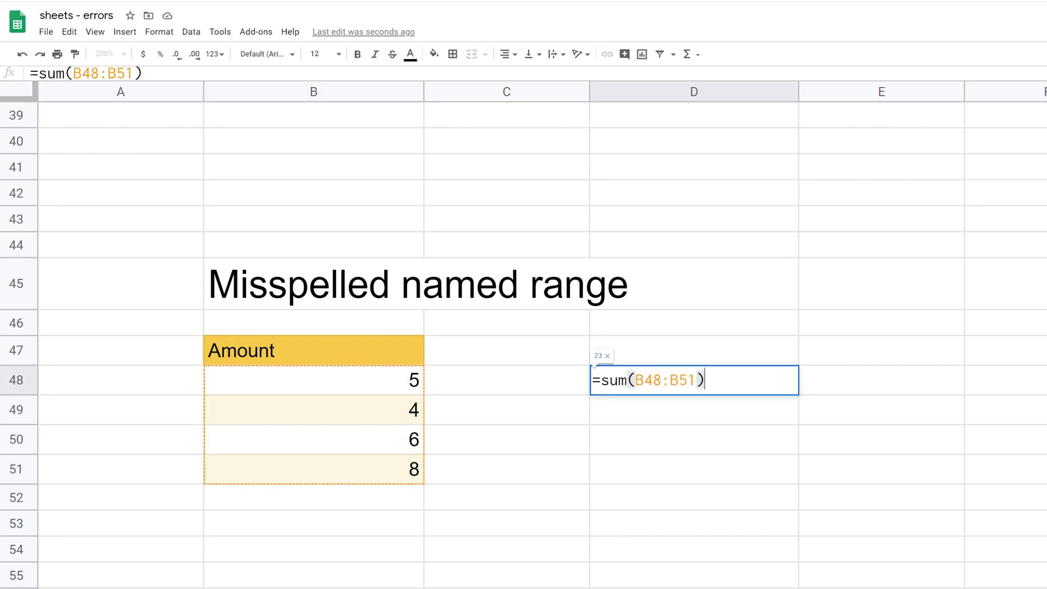
{"action": "left_click_drag", "start_coordinate": [636, 380], "coordinate": [697, 380]}
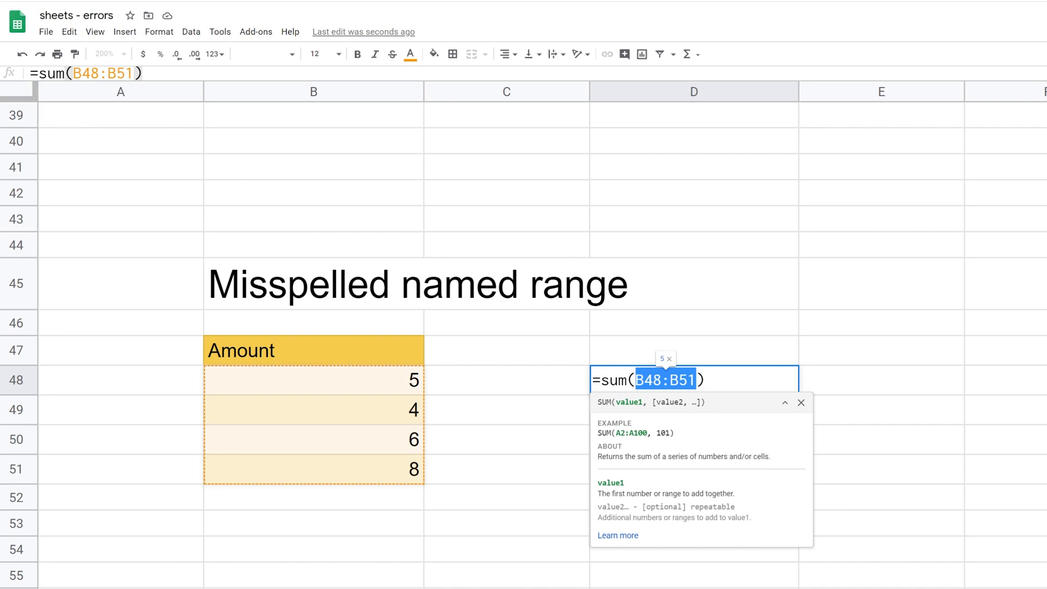
{"action": "type", "text": "Oa"}
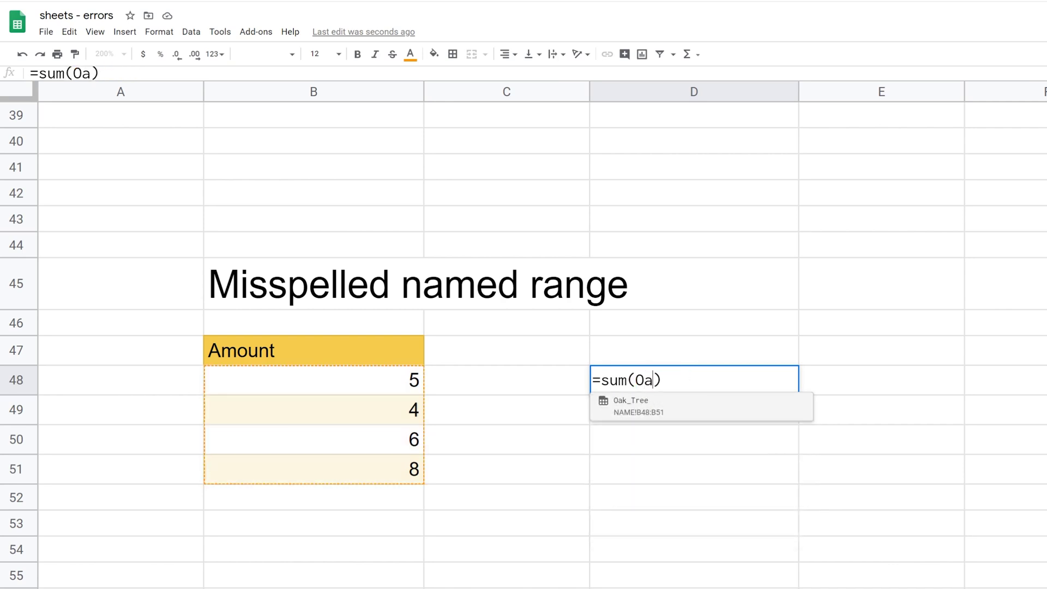
{"action": "left_click", "coordinate": [648, 415]}
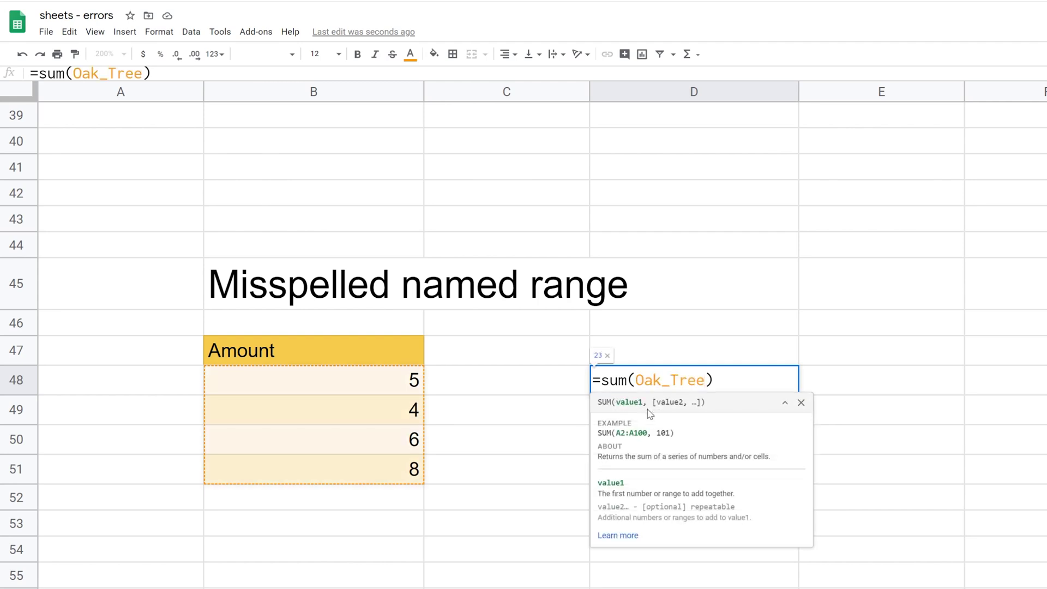
{"action": "key", "text": "Return"}
Append eee to the range name in D48, making Oak_Treeeee and a #NAME? error.
{"action": "key", "text": "Up"}
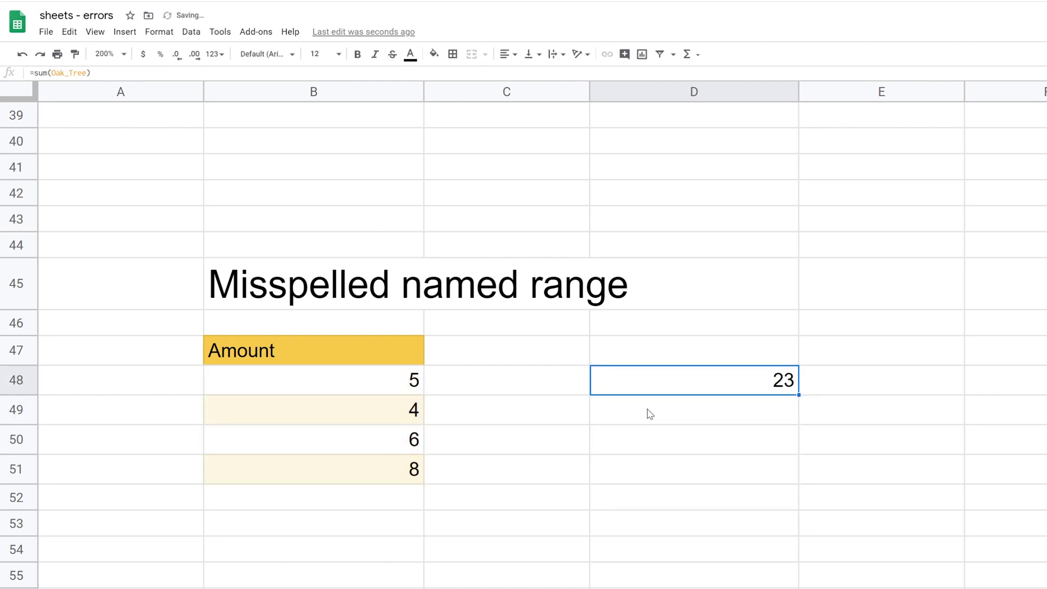
{"action": "key", "text": "F2"}
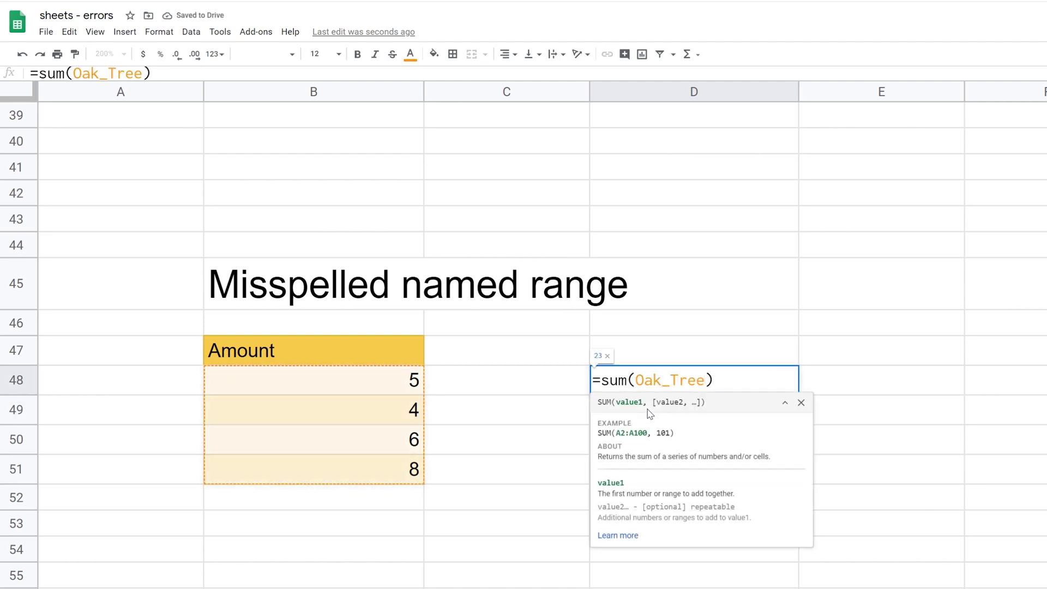
{"action": "key", "text": "Left"}
{"action": "type", "text": "eee"}
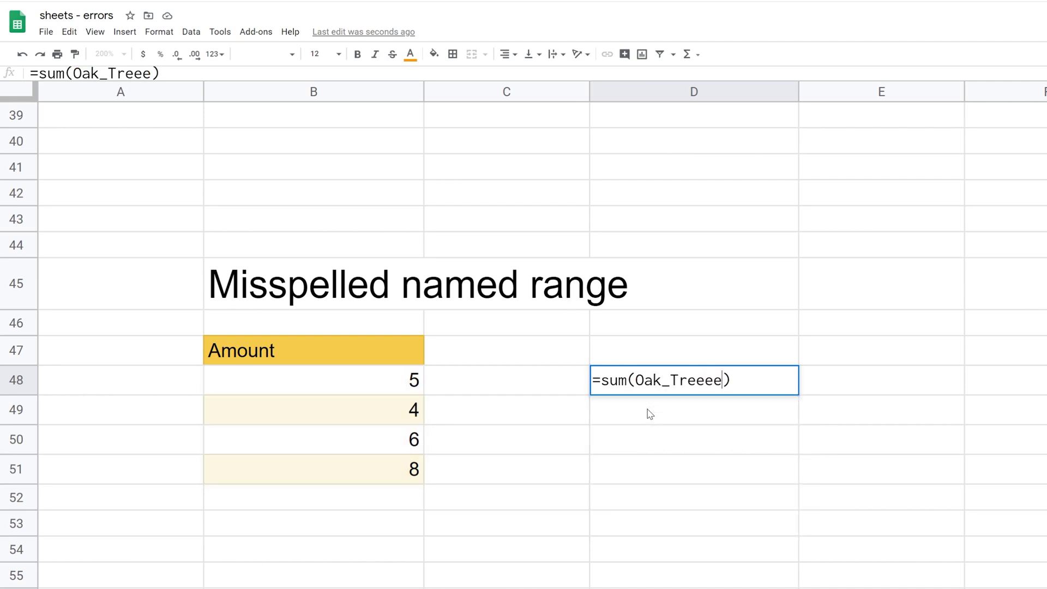
{"action": "key", "text": "Return"}
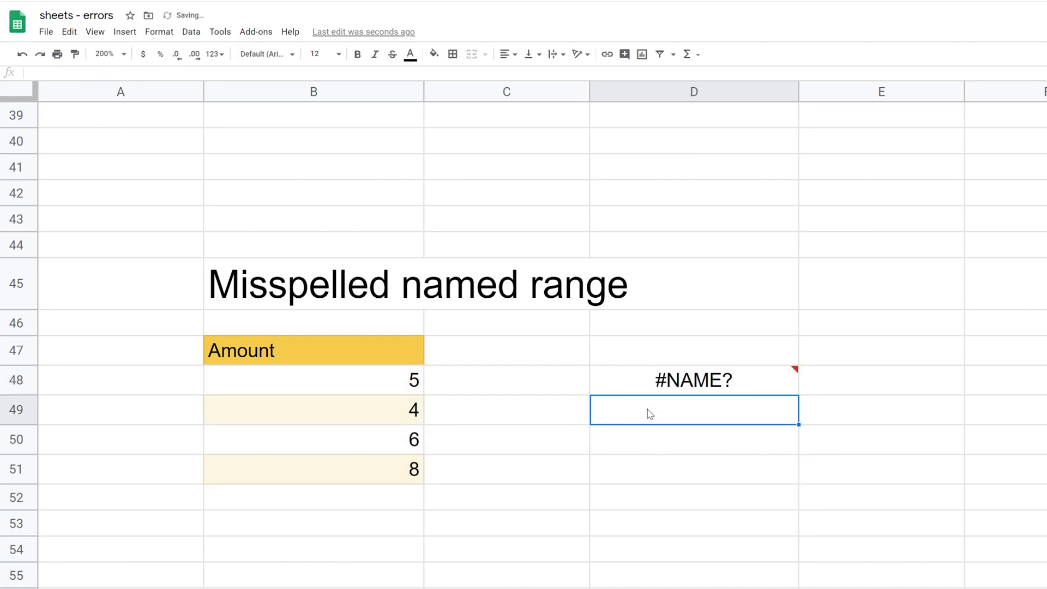
{"action": "mouse_move", "coordinate": [673, 390]}
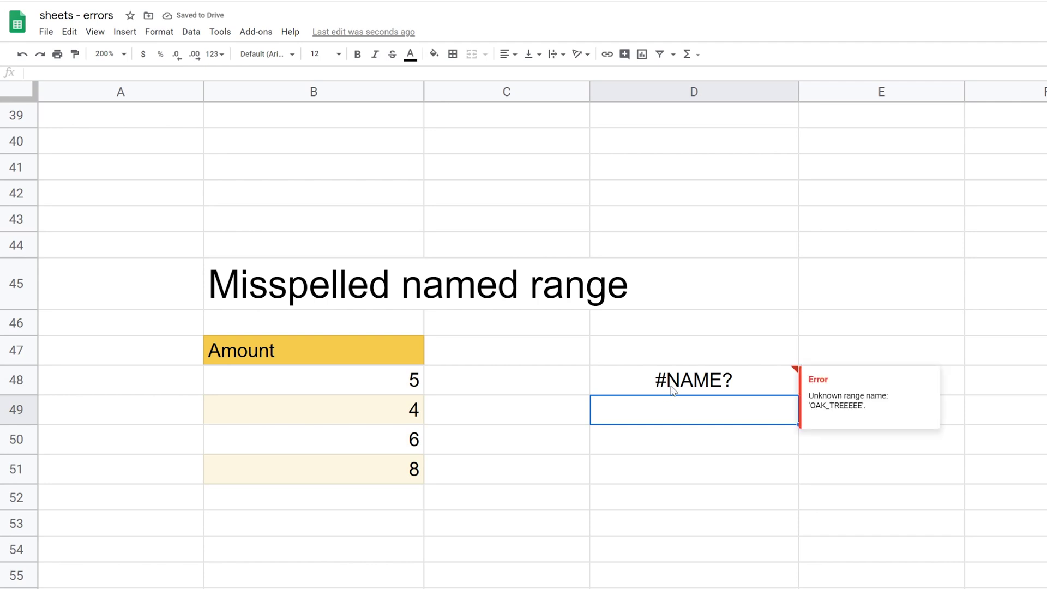
Inspect B29's concat formula unchanged, then scroll to the Missing colon Units table.
{"action": "scroll", "coordinate": [666, 390], "scroll_direction": "up", "scroll_amount": 10}
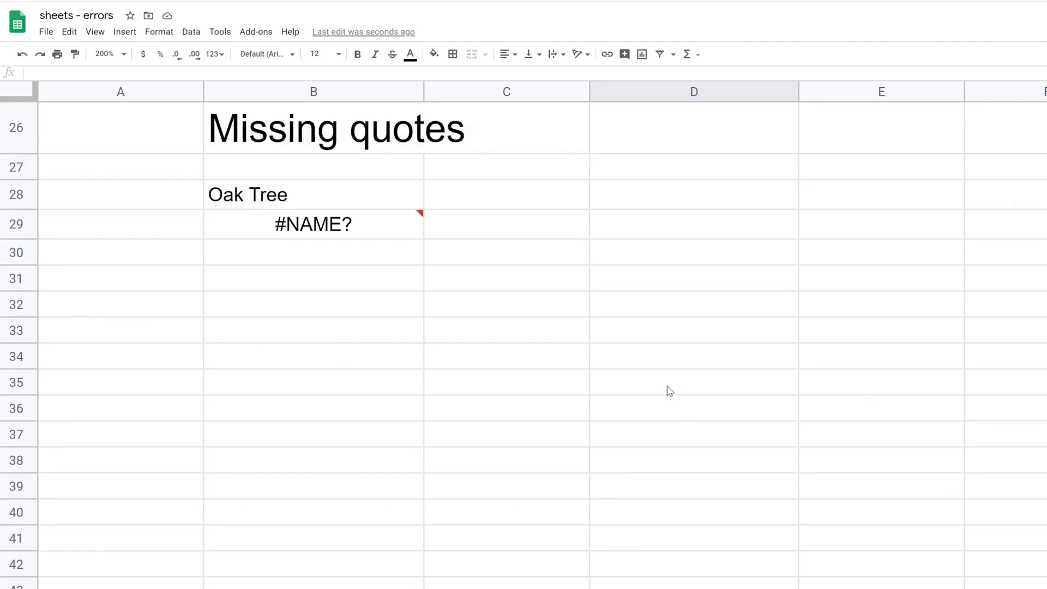
{"action": "left_click", "coordinate": [353, 438]}
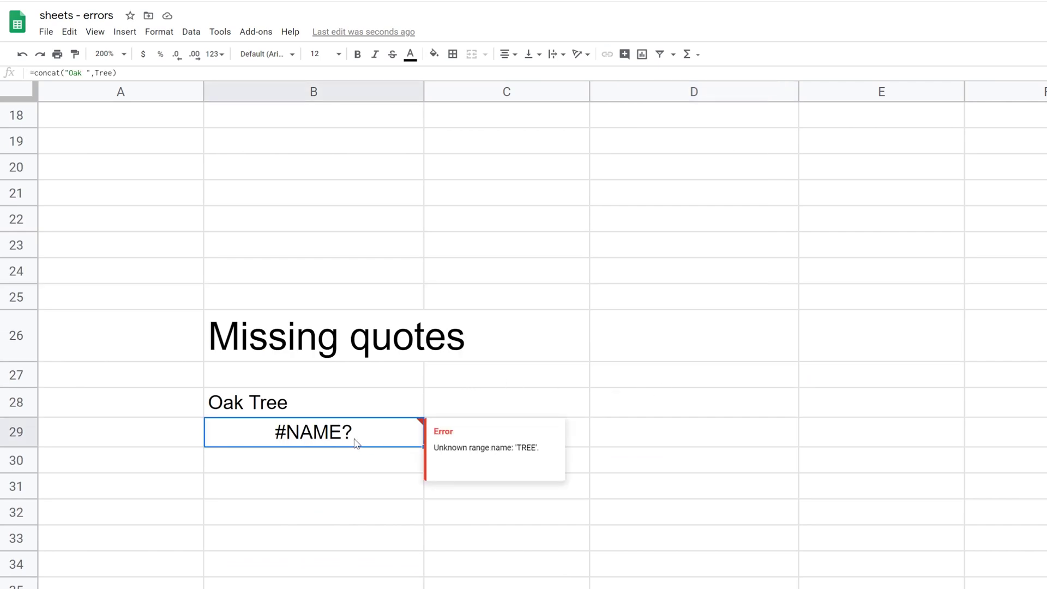
{"action": "key", "text": "Return"}
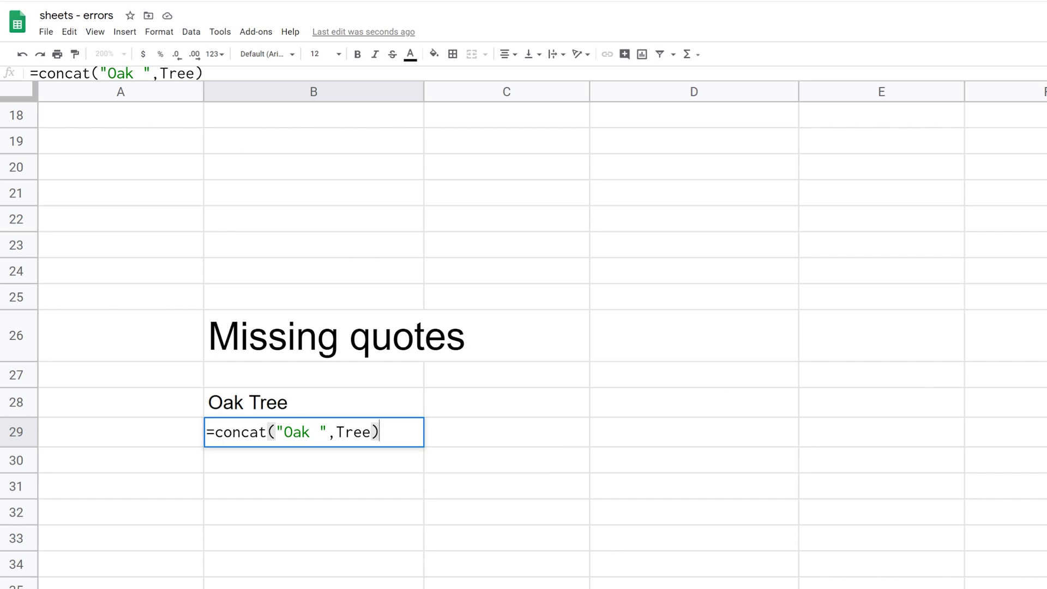
{"action": "key", "text": "Escape"}
{"action": "scroll", "coordinate": [347, 436], "scroll_direction": "down", "scroll_amount": 8}
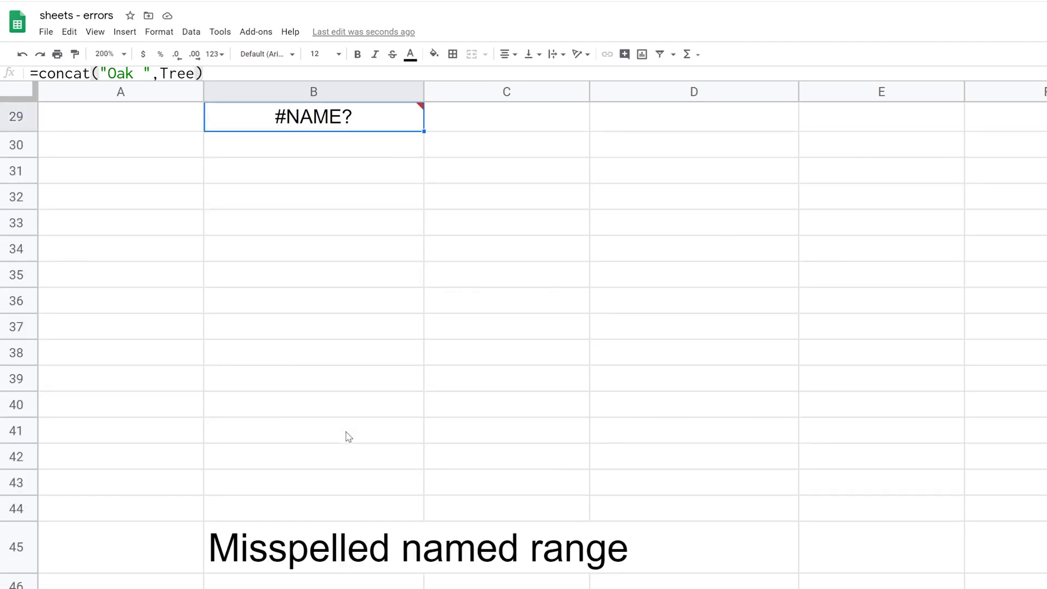
{"action": "scroll", "coordinate": [348, 437], "scroll_direction": "down", "scroll_amount": 7}
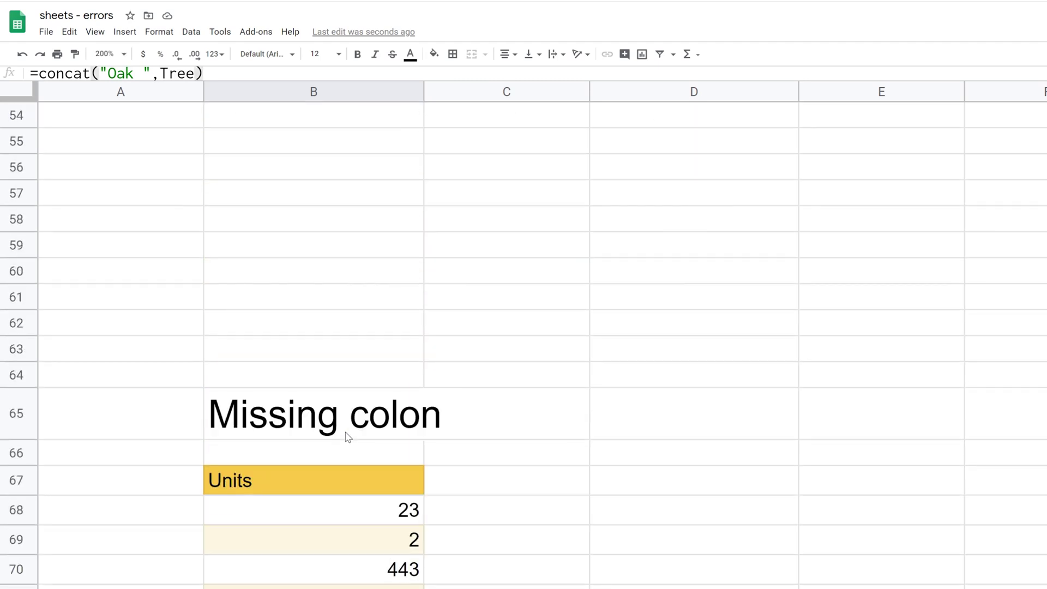
{"action": "scroll", "coordinate": [347, 436], "scroll_direction": "down", "scroll_amount": 1}
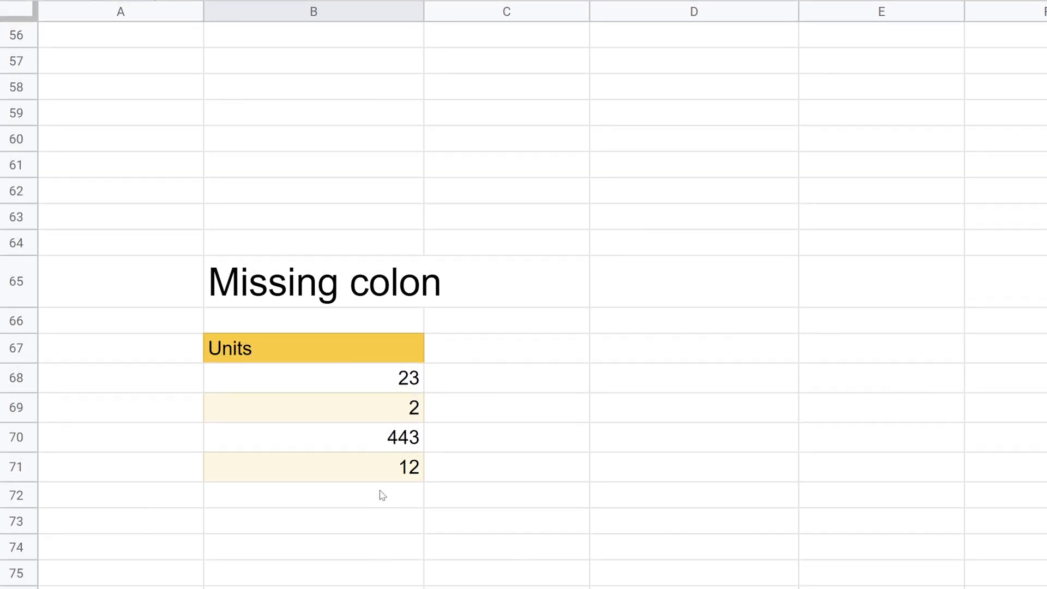
Enter =average(b68b71) in B72, omitting the colon so it returns #NAME?
{"action": "left_click", "coordinate": [384, 497]}
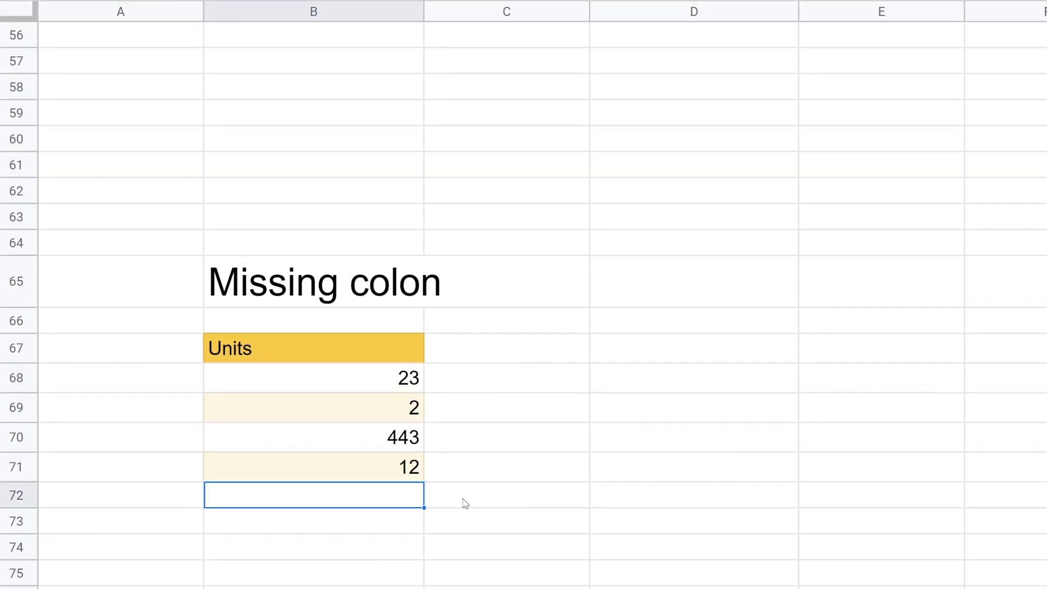
{"action": "type", "text": "=av"}
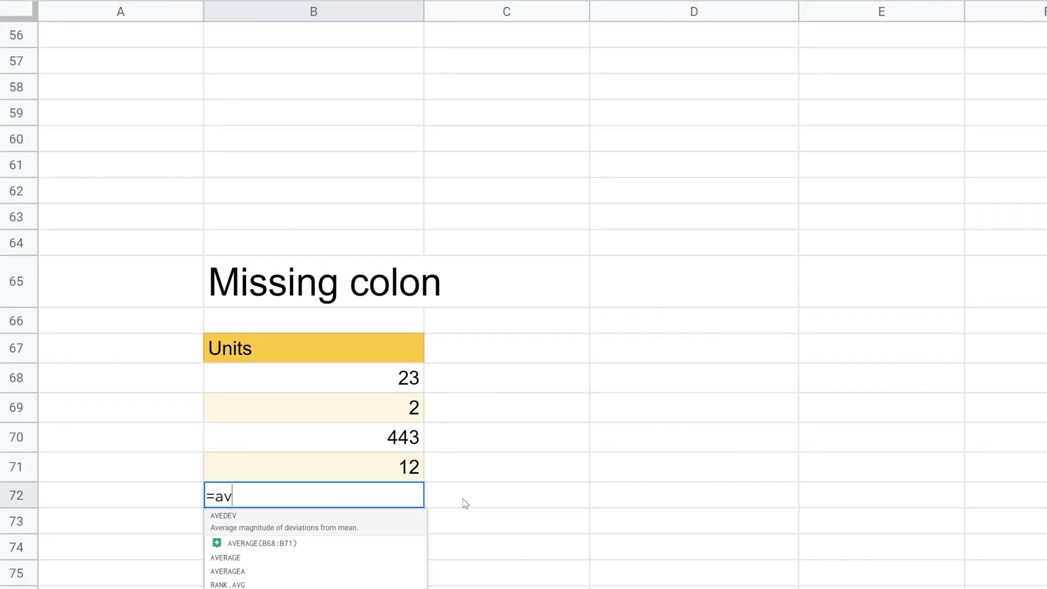
{"action": "type", "text": "erage"}
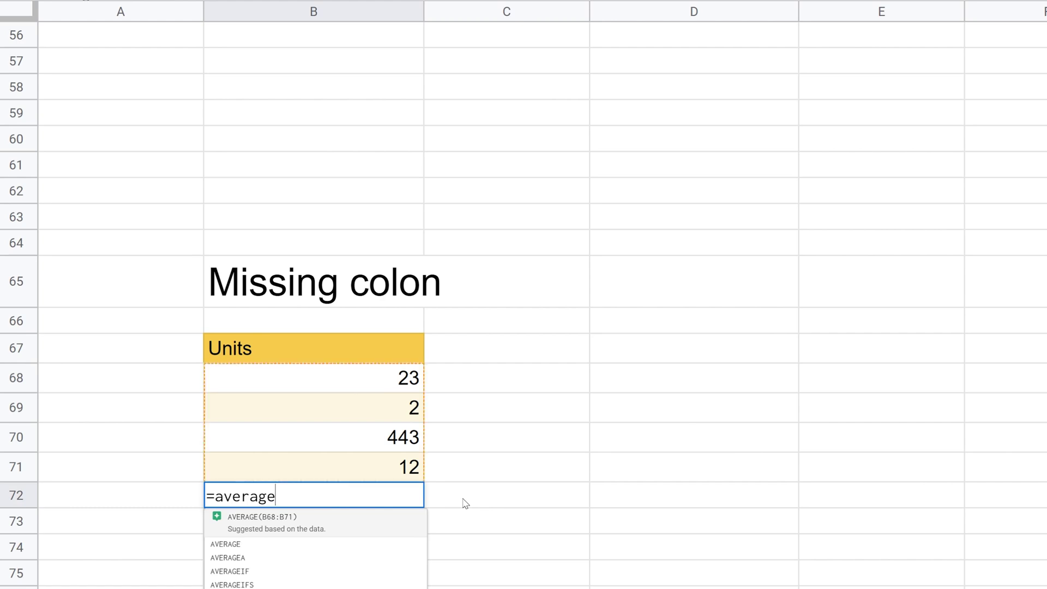
{"action": "type", "text": "("}
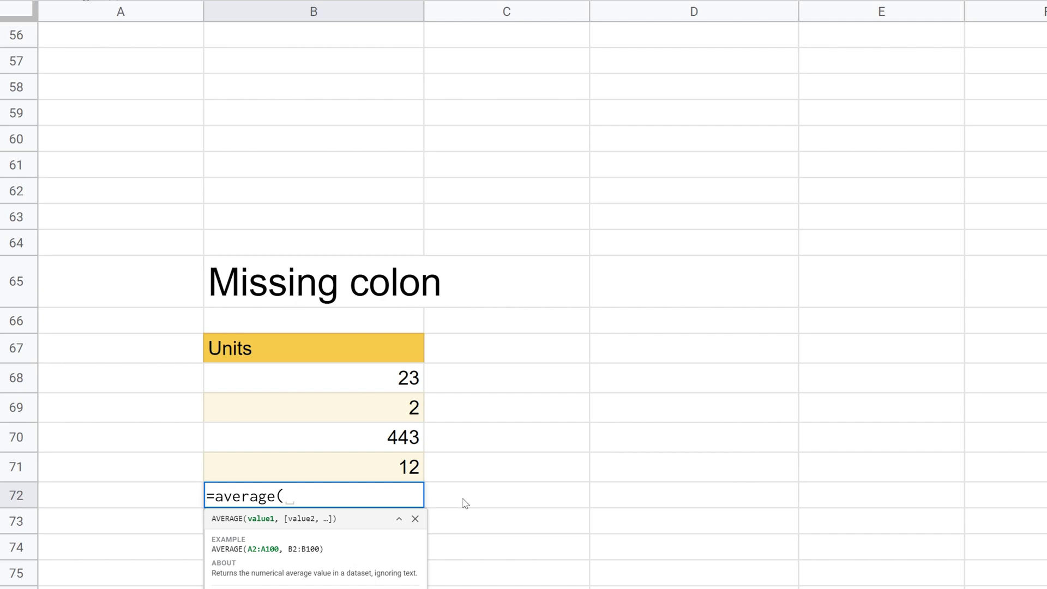
{"action": "type", "text": "b"}
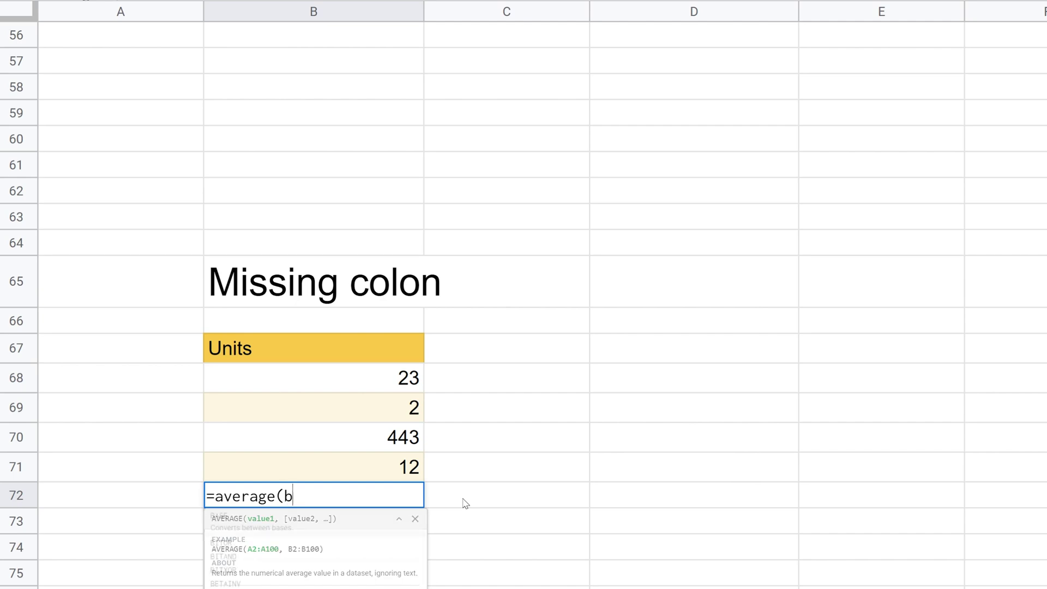
{"action": "type", "text": "68"}
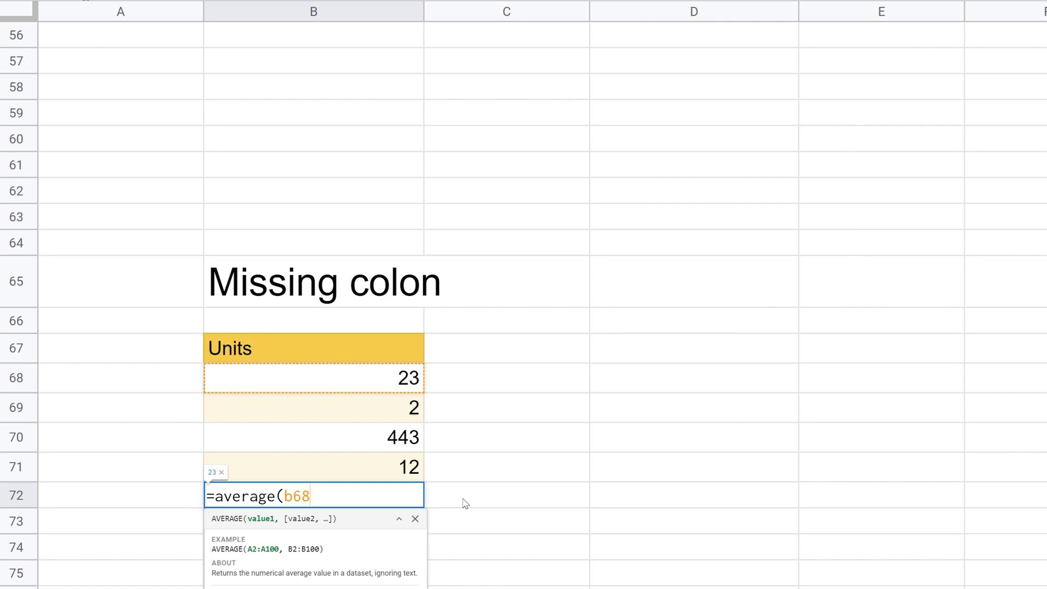
{"action": "type", "text": "b"}
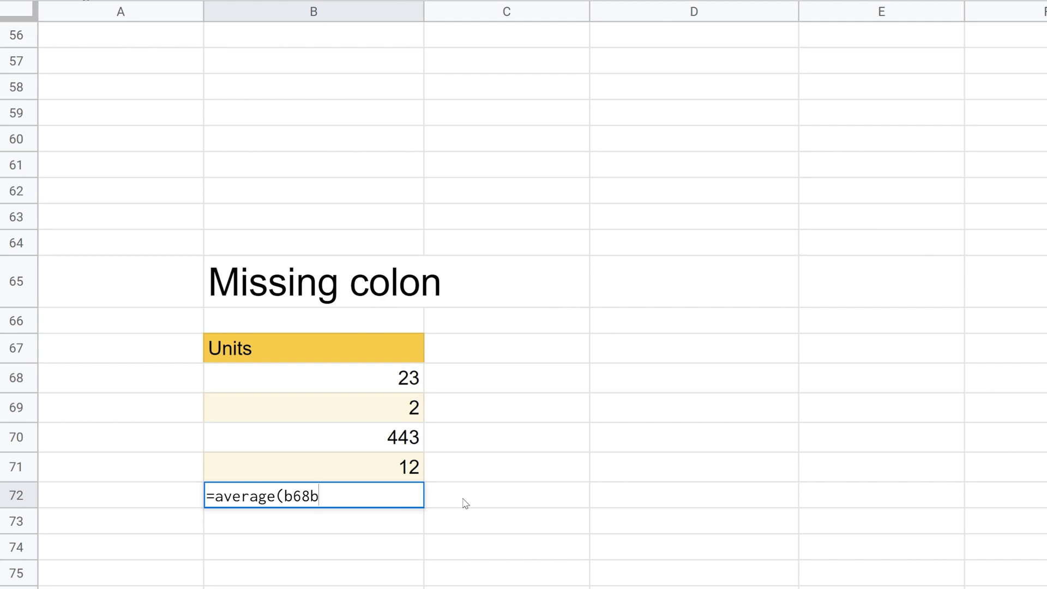
{"action": "type", "text": "71)"}
{"action": "key", "text": "Return"}
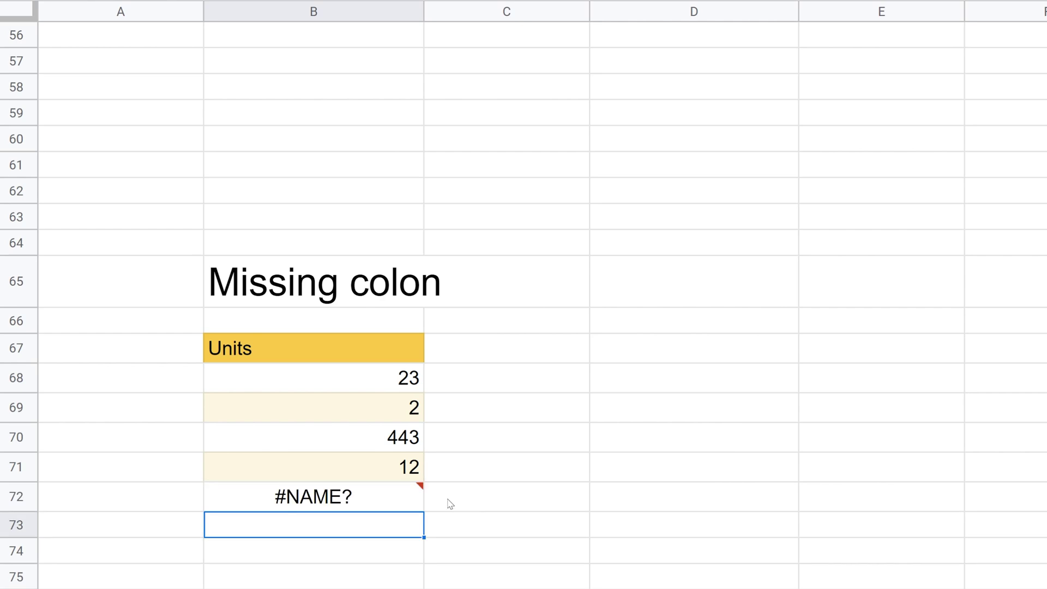
Fix B72's formula to =average(b68:b71) so it shows 120.
{"action": "mouse_move", "coordinate": [400, 502]}
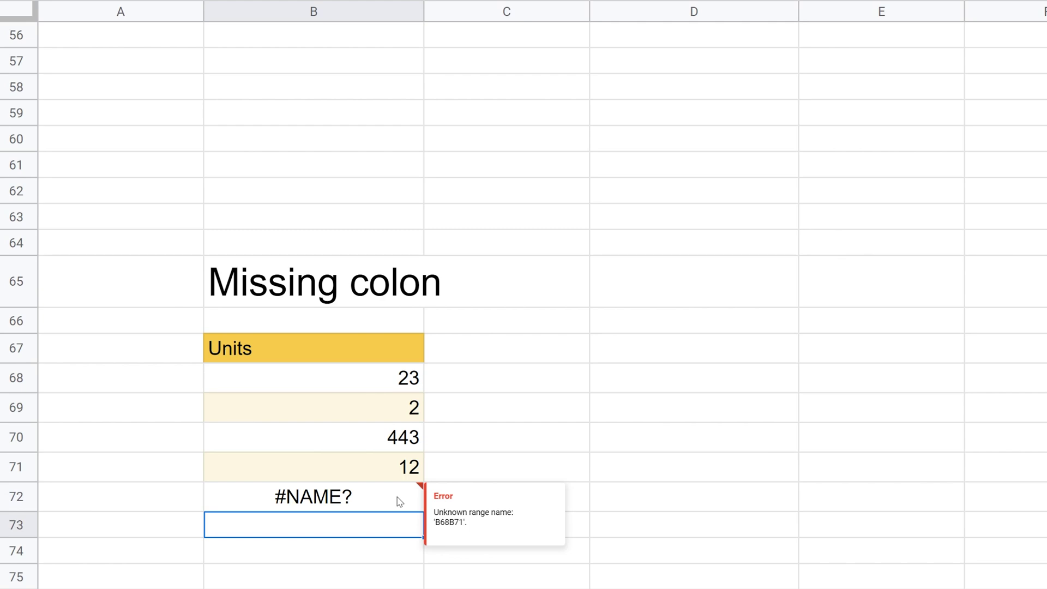
{"action": "left_click", "coordinate": [400, 501]}
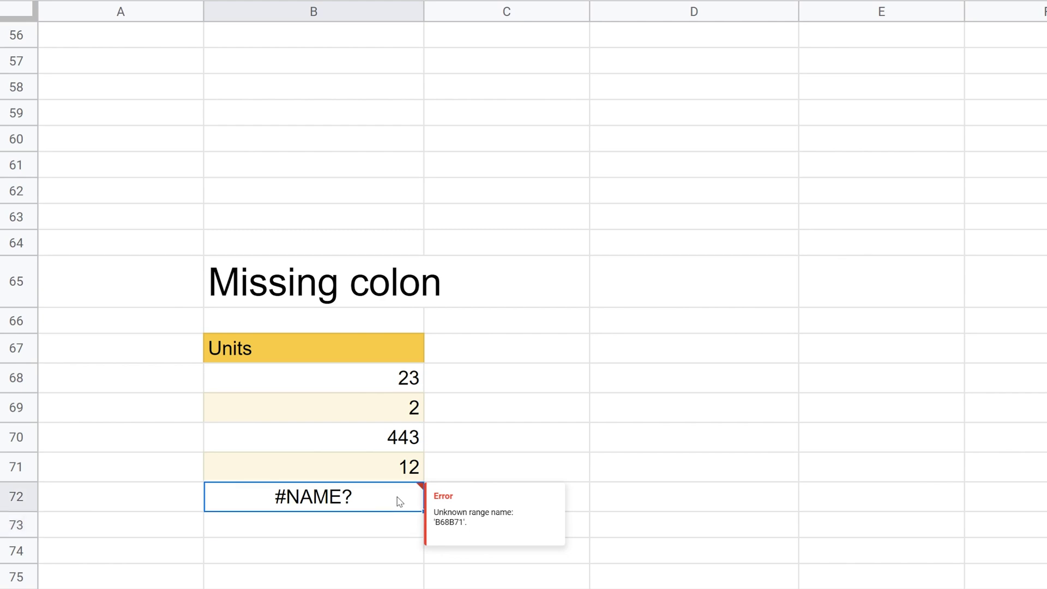
{"action": "key", "text": "Return"}
{"action": "key", "text": "ctrl+a"}
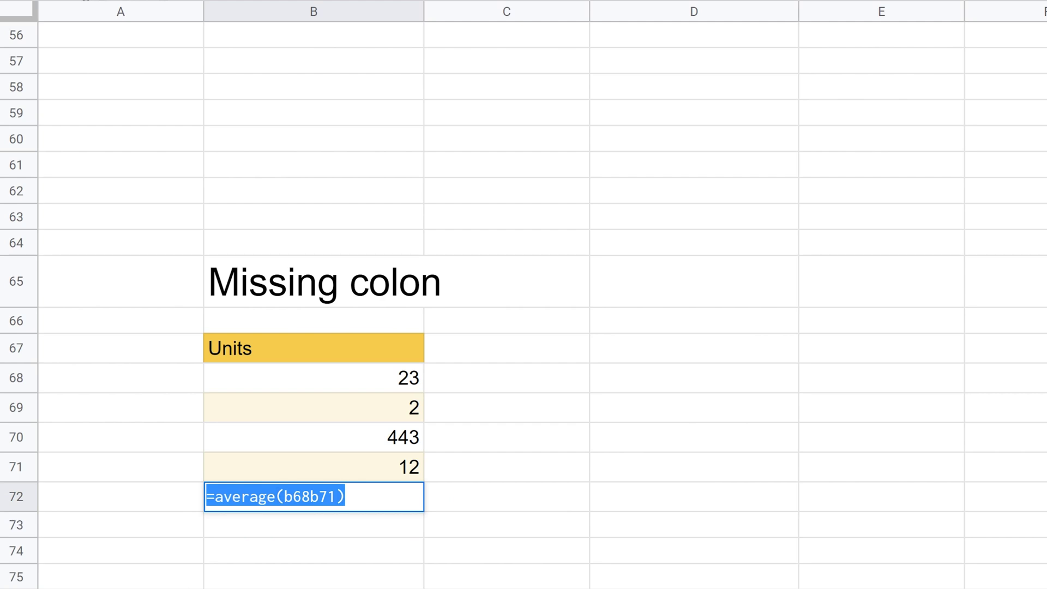
{"action": "left_click", "coordinate": [311, 496]}
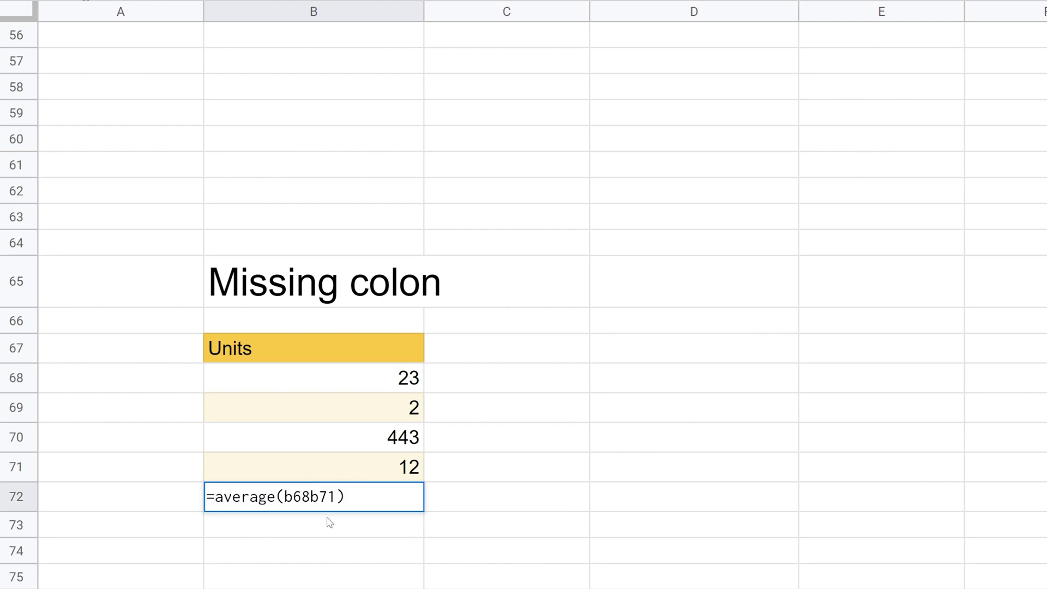
{"action": "type", "text": ":"}
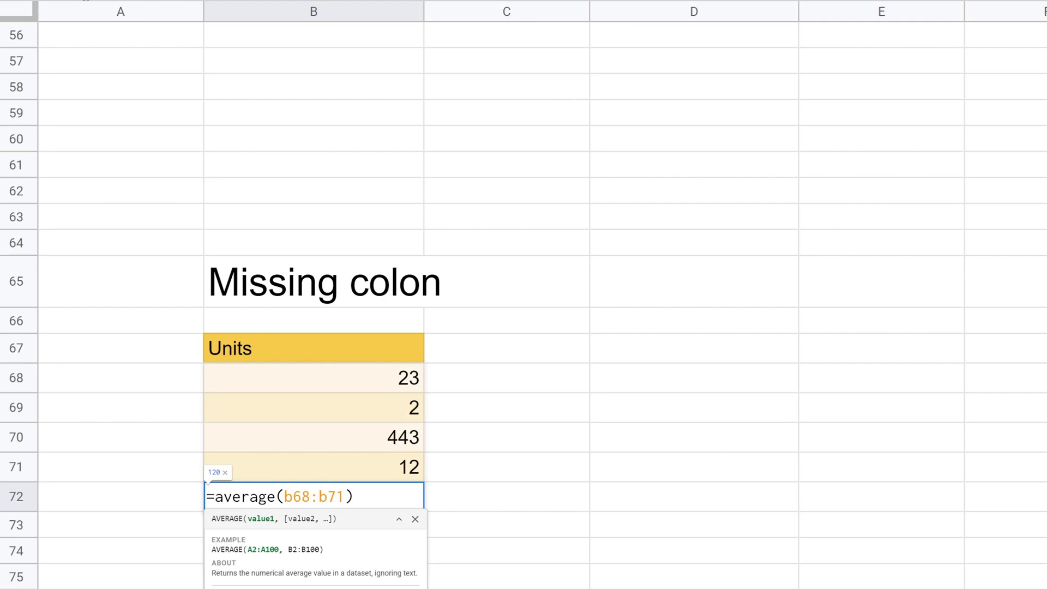
{"action": "key", "text": "Return"}
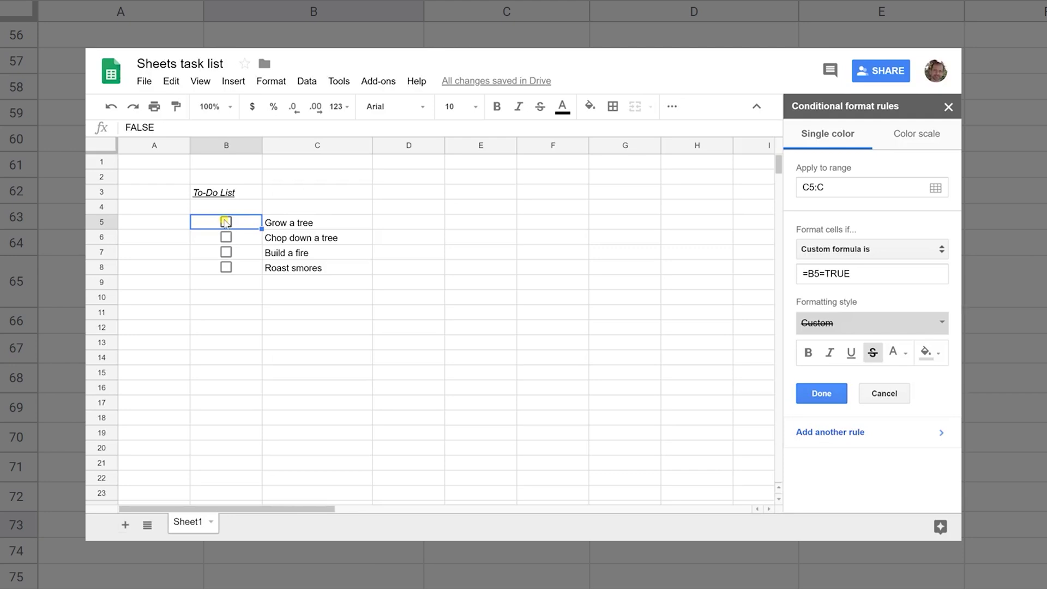
Check the B5 and B7 boxes to strike through Grow a tree and Build a fire.
{"action": "left_click", "coordinate": [226, 222]}
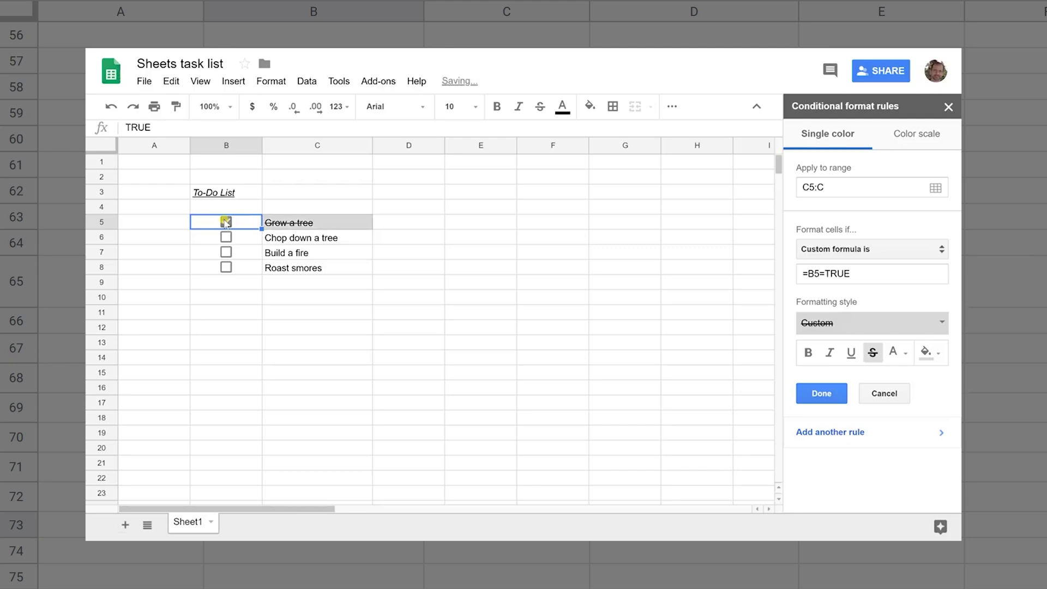
{"action": "left_click", "coordinate": [224, 253]}
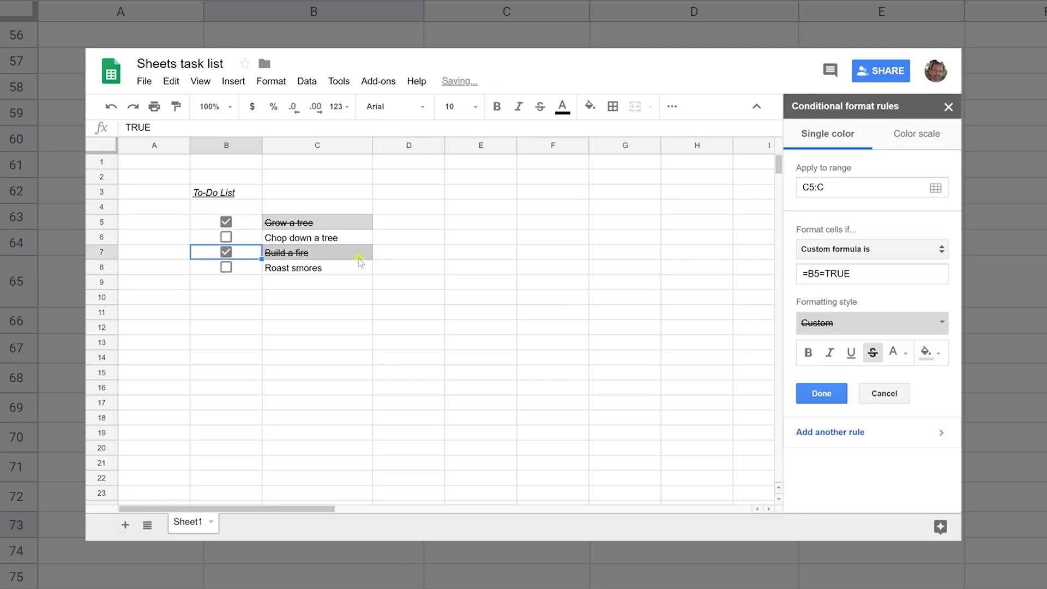